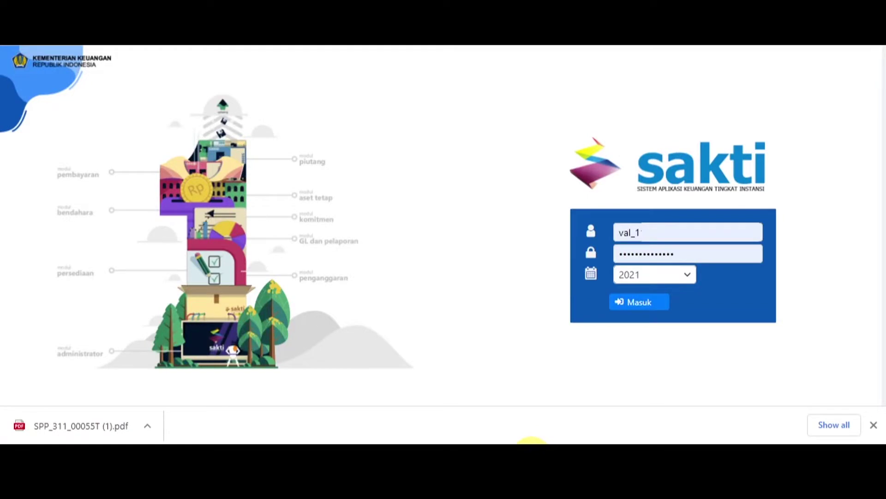
Log in with the validator account for fiscal year 2021 and open the Validasi SPP page under Pembayaran
click(643, 306)
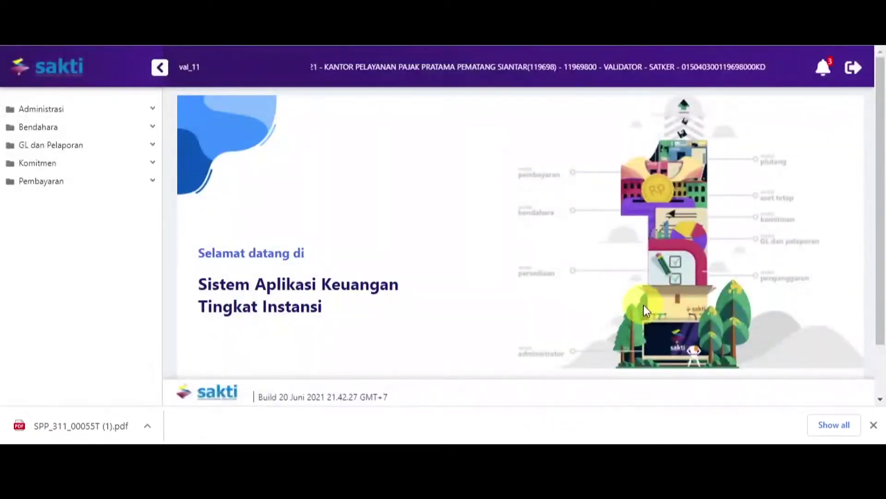
click(96, 187)
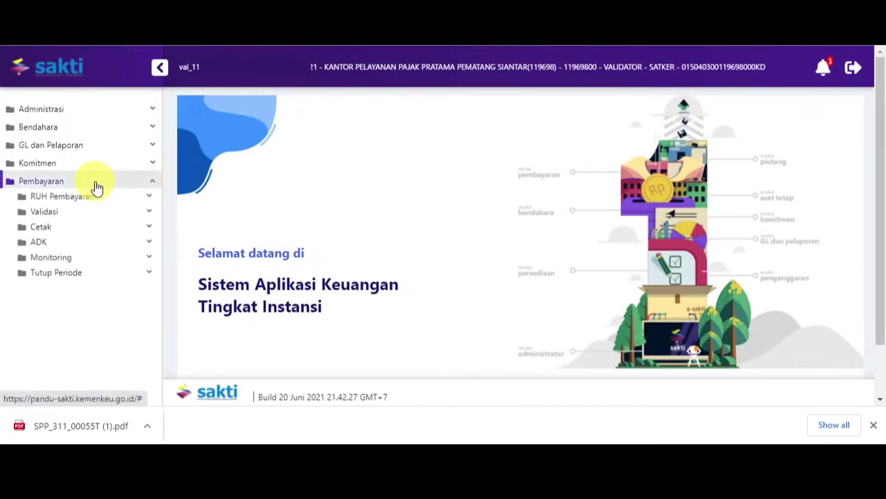
click(96, 216)
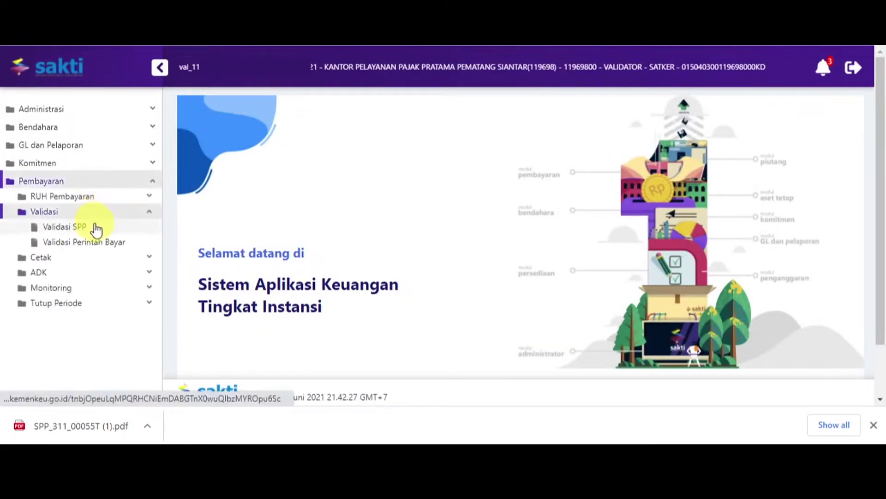
click(96, 228)
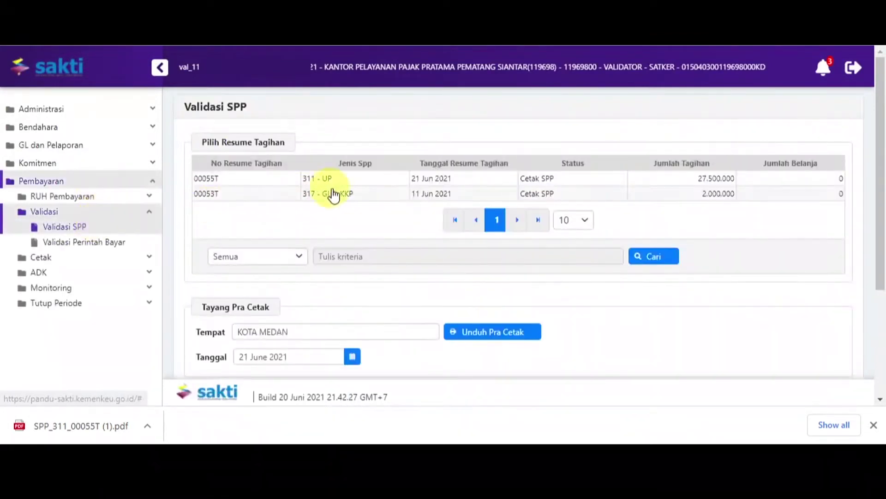
Select the 311 - UP bill dated 21 Jun 2021, download its SPP pre-print and review the PDF report
click(340, 183)
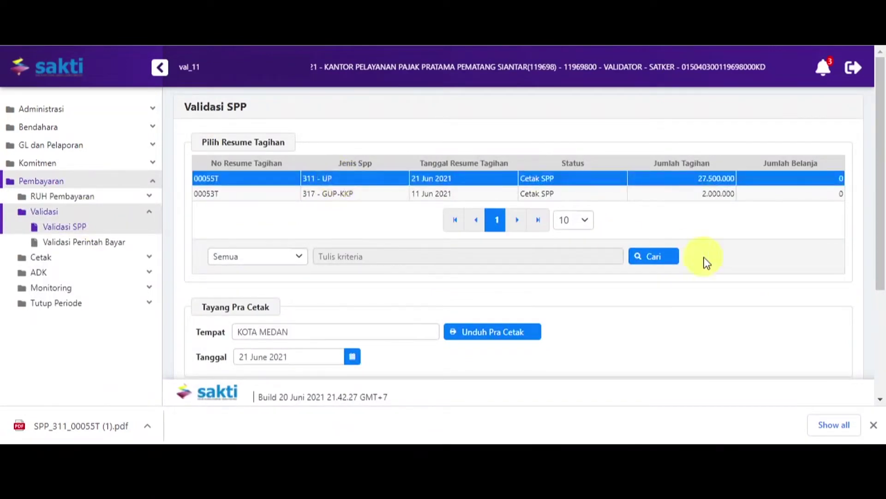
click(523, 340)
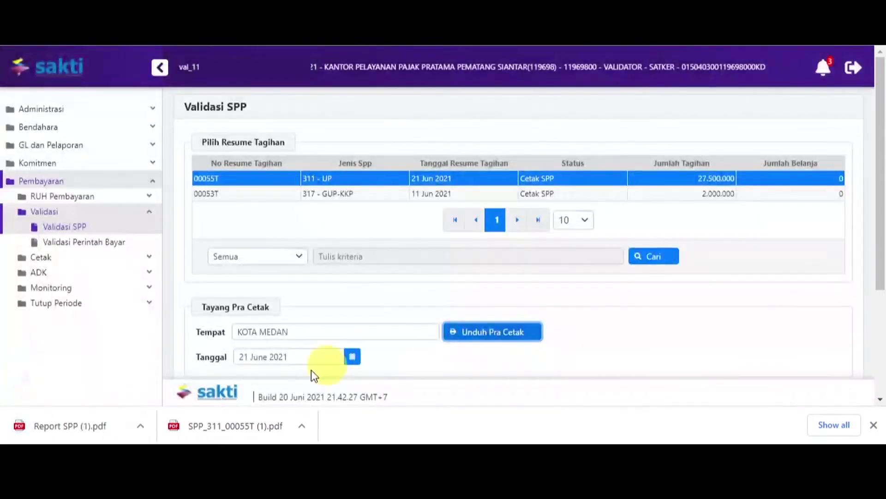
click(117, 425)
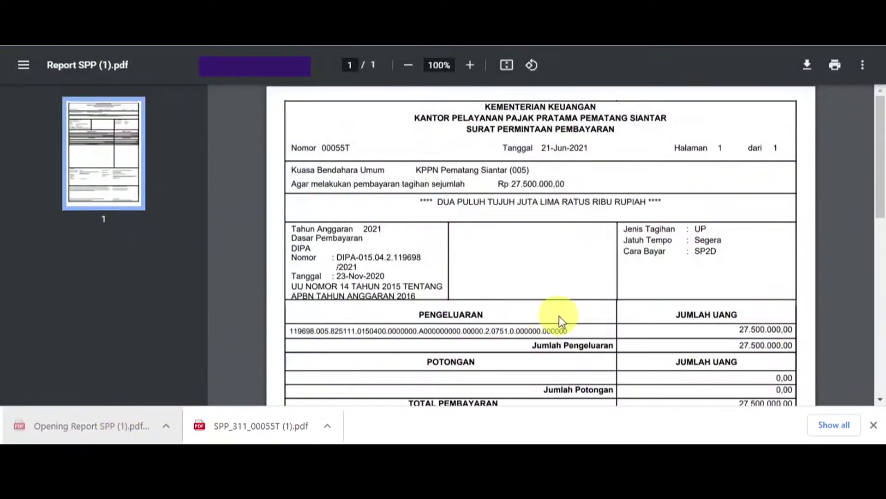
drag(879, 174, 882, 311)
key(ctrl+w)
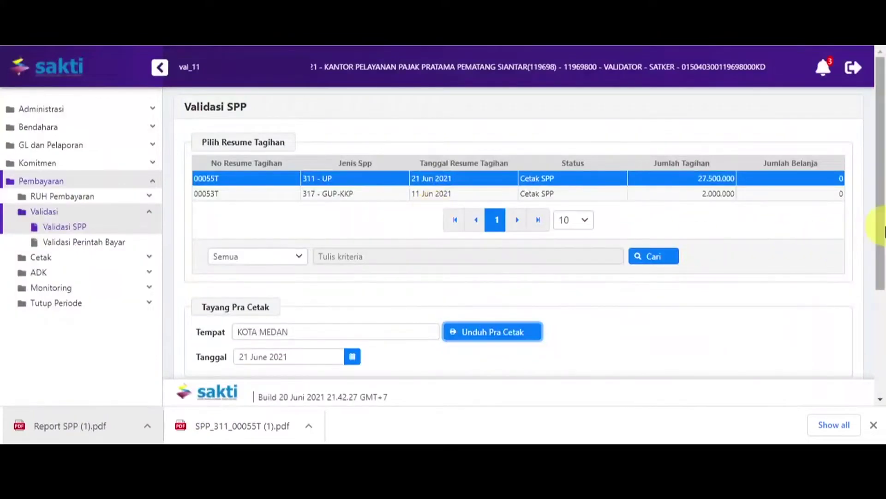
Approve the selected 311 - UP SPP and confirm the approval process
drag(882, 231, 883, 334)
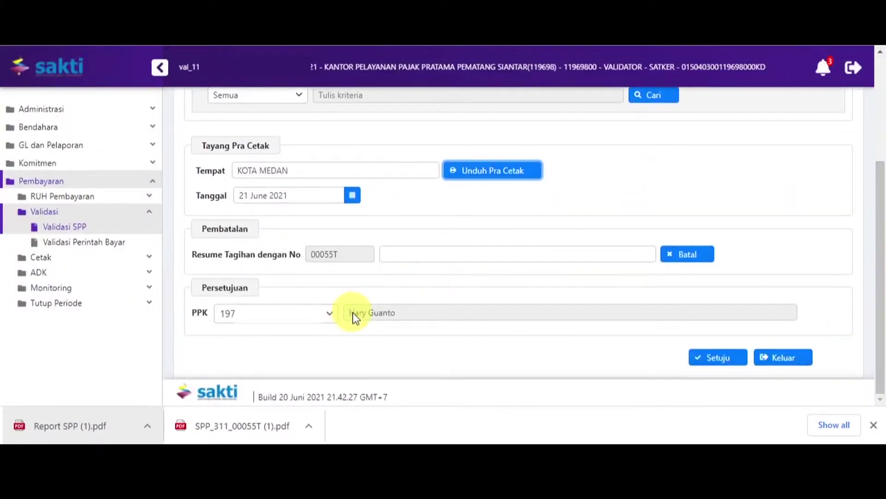
click(715, 363)
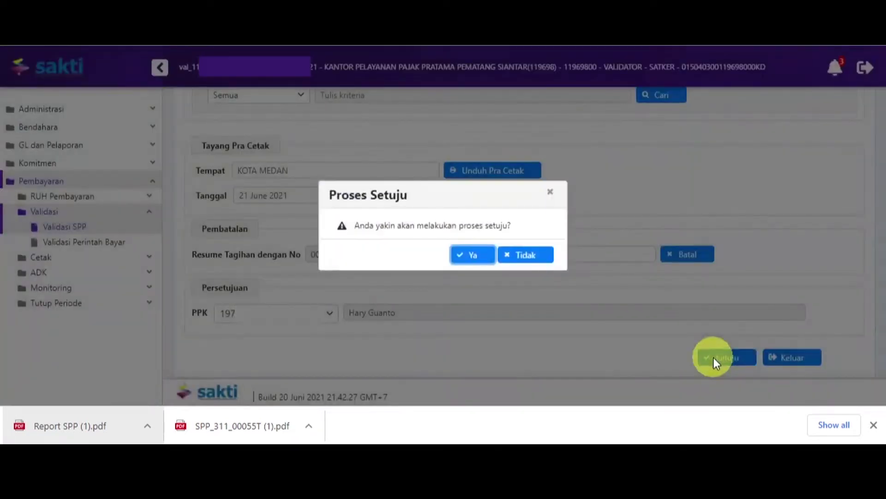
click(467, 260)
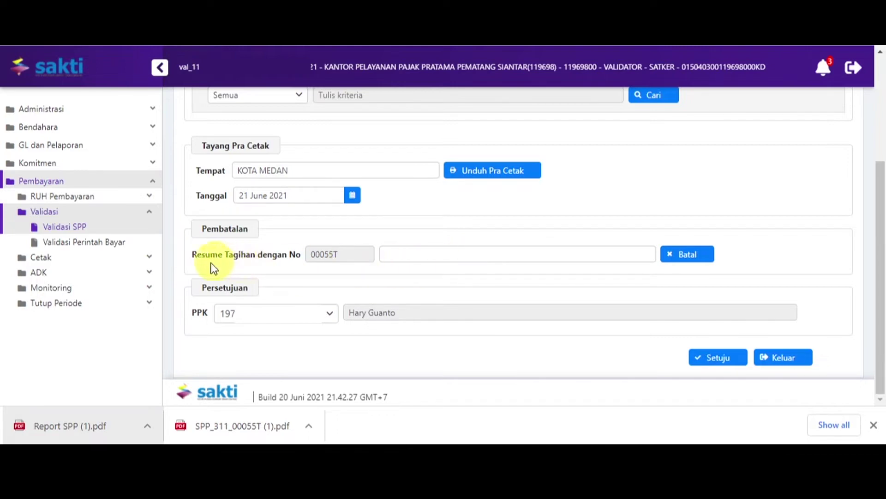
Open ADK SPP OTP, mark the approved 311 - UP bill and start processing it
click(115, 278)
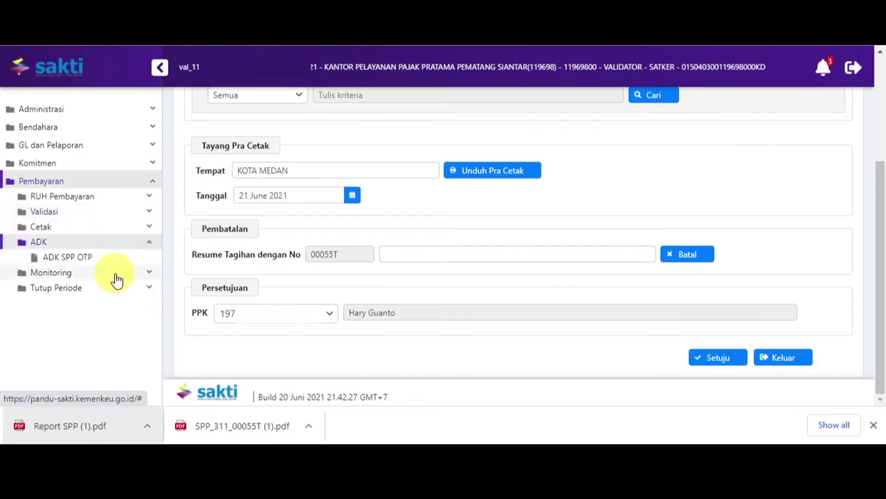
click(108, 259)
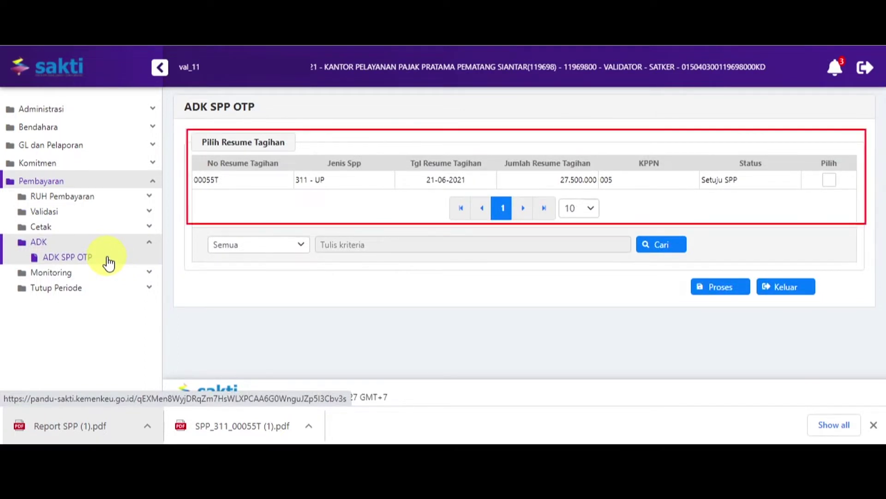
click(831, 183)
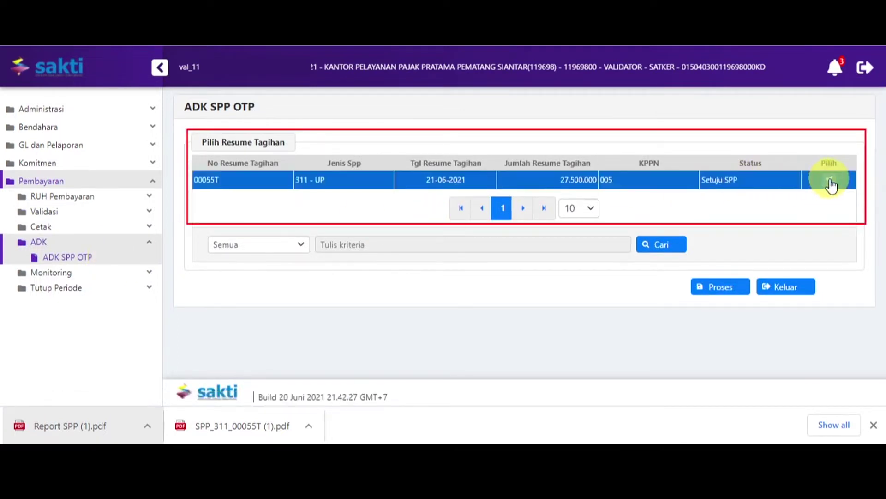
click(723, 288)
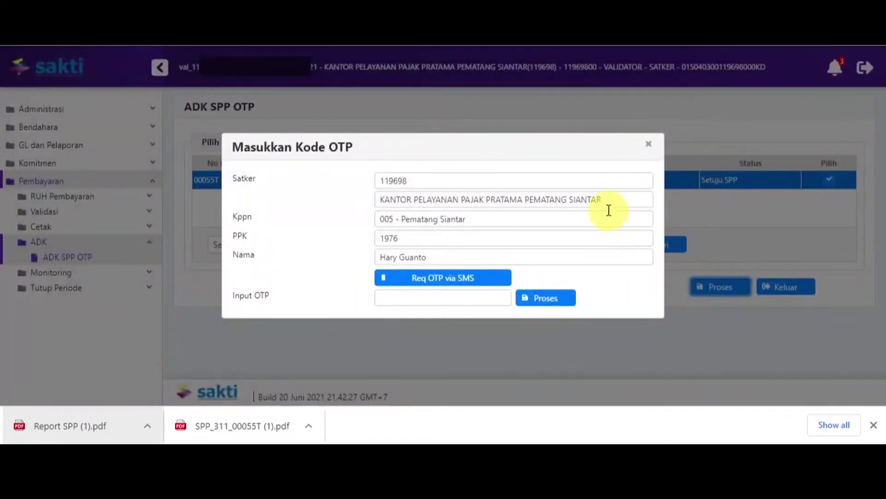
Request an OTP via SMS for the SPP, enter the OTP code and process it
click(490, 278)
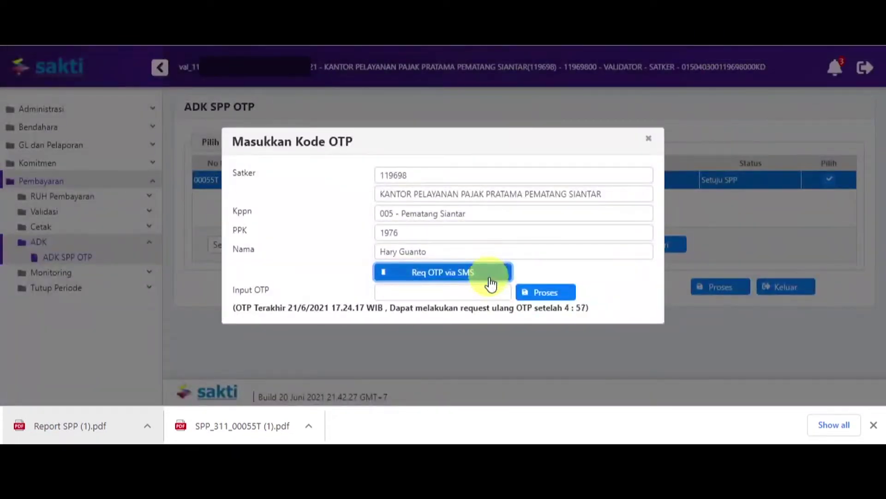
click(482, 296)
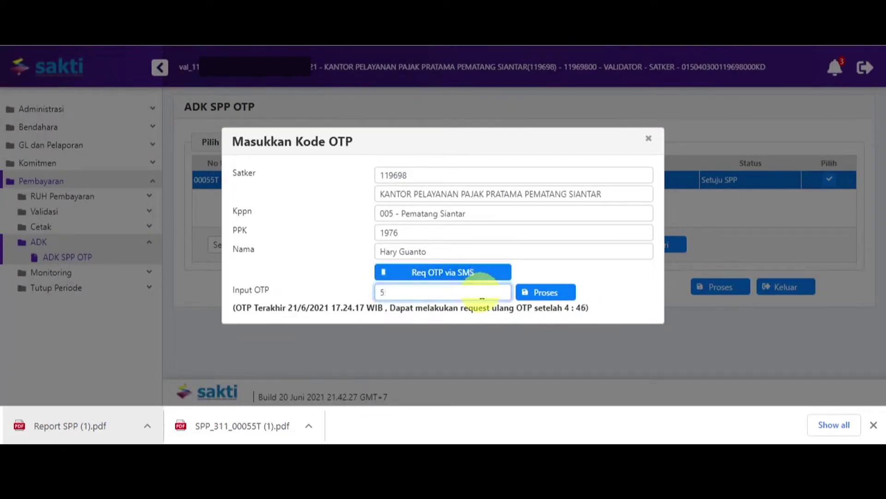
click(555, 295)
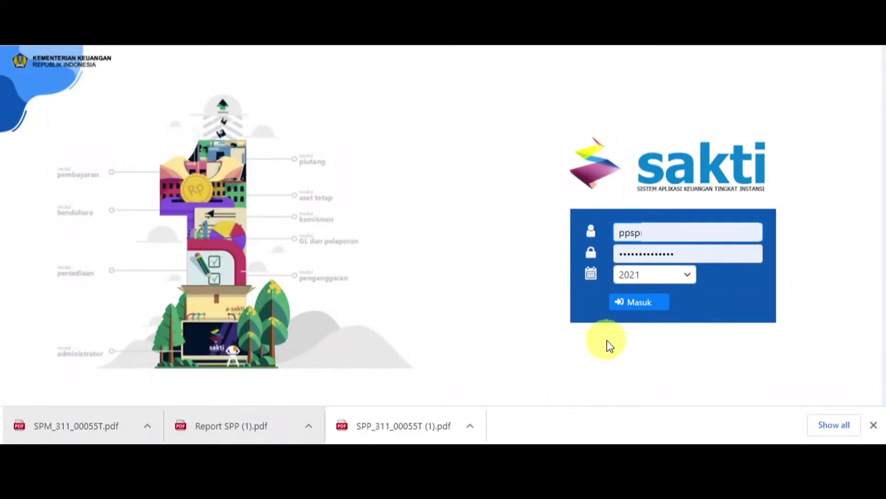
Log in with the approval account for fiscal year 2021 and open the Validasi SPM page under Pembayaran
click(640, 306)
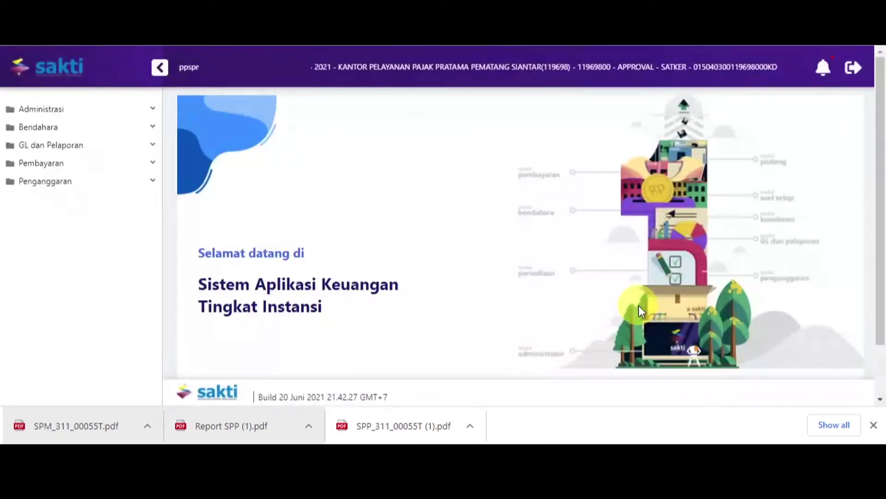
click(89, 170)
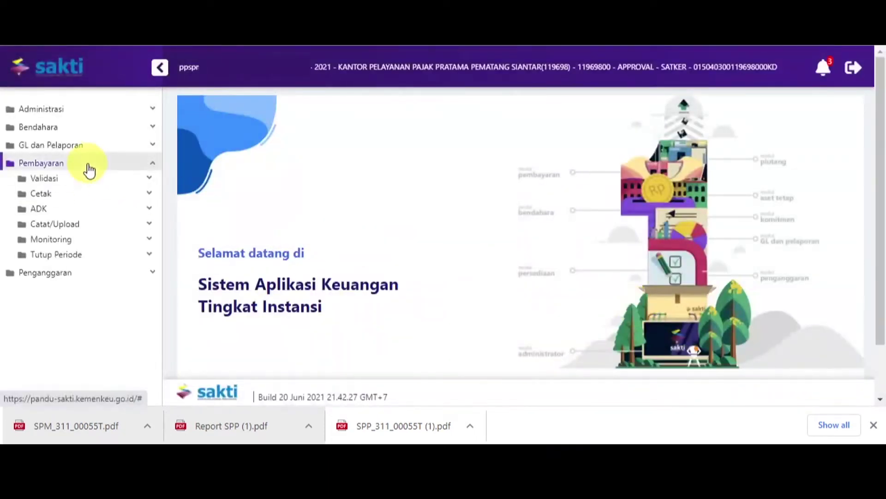
click(88, 180)
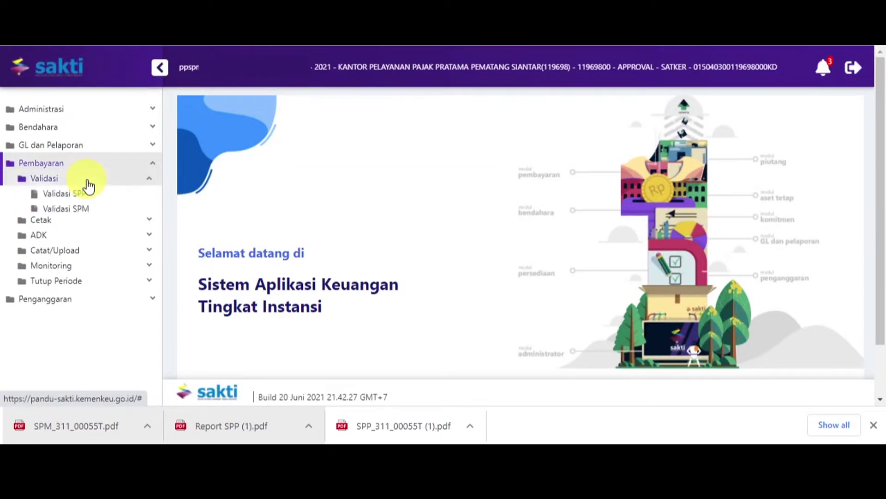
click(91, 208)
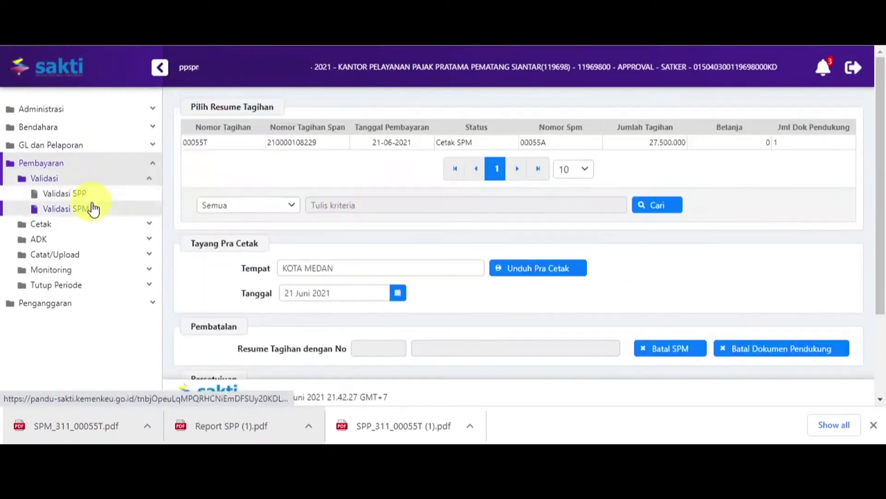
Select the bill awaiting SPM validation, approve its SPM 00055A and confirm the approval process
click(301, 142)
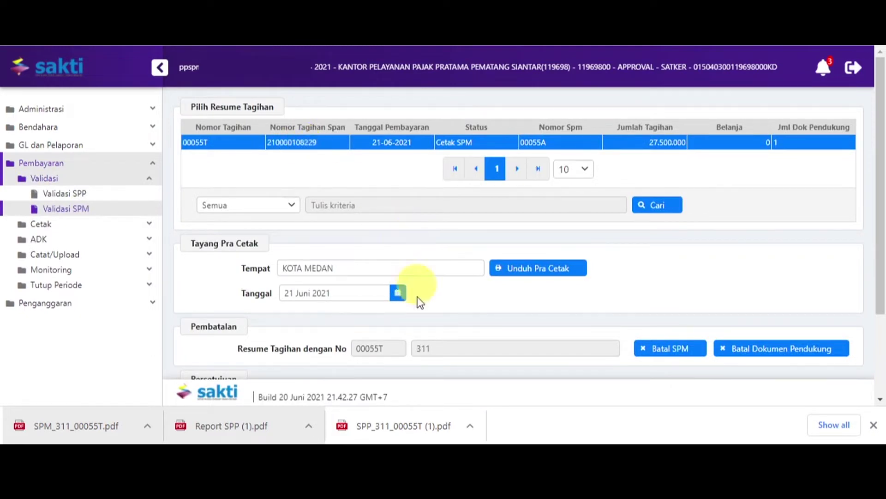
drag(881, 241, 878, 327)
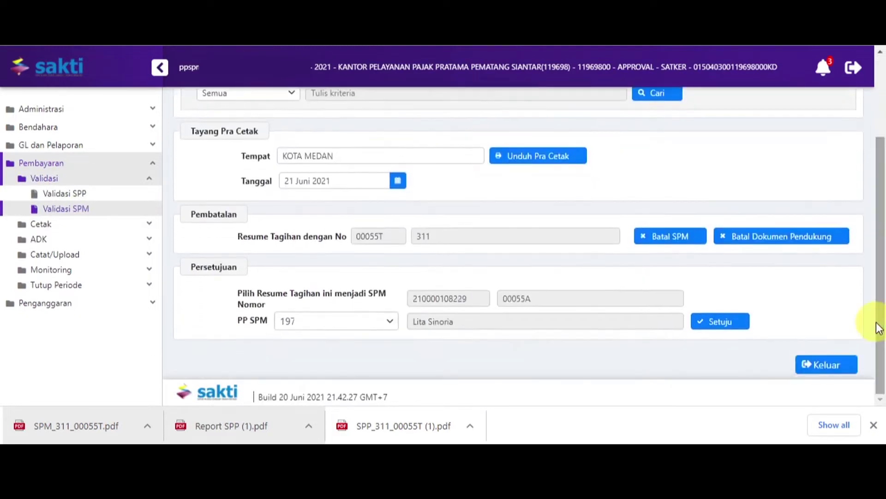
click(714, 324)
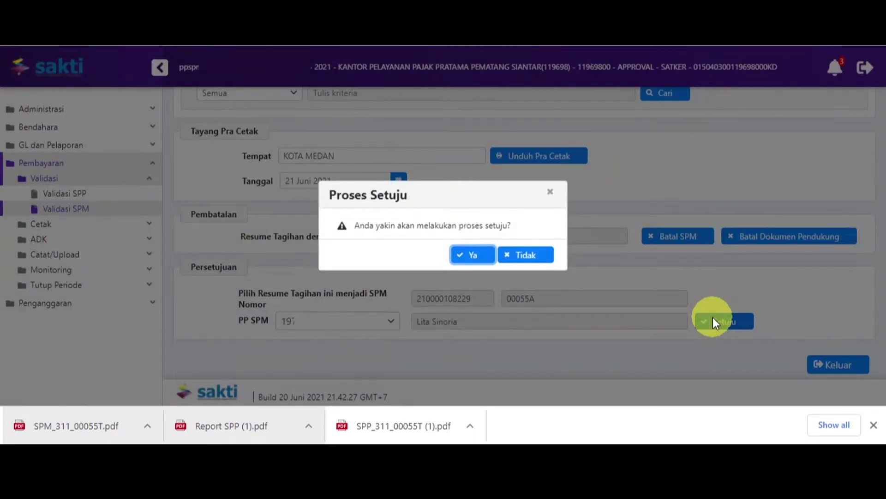
click(471, 266)
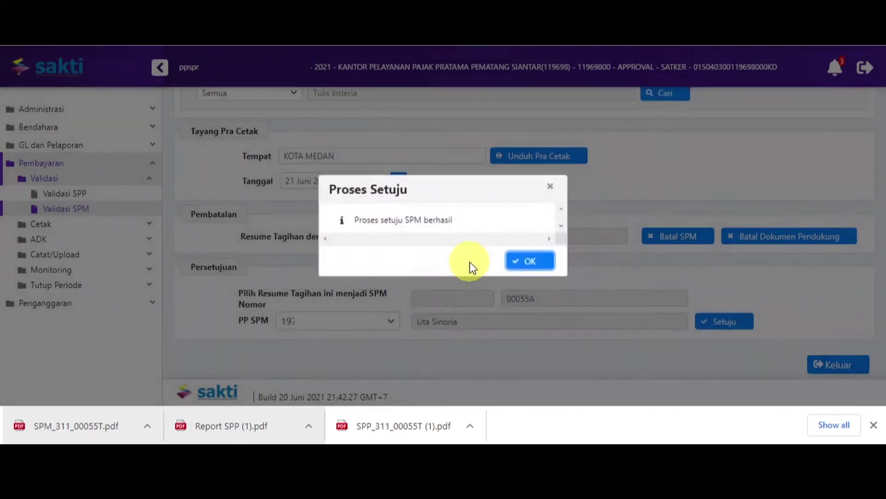
click(521, 262)
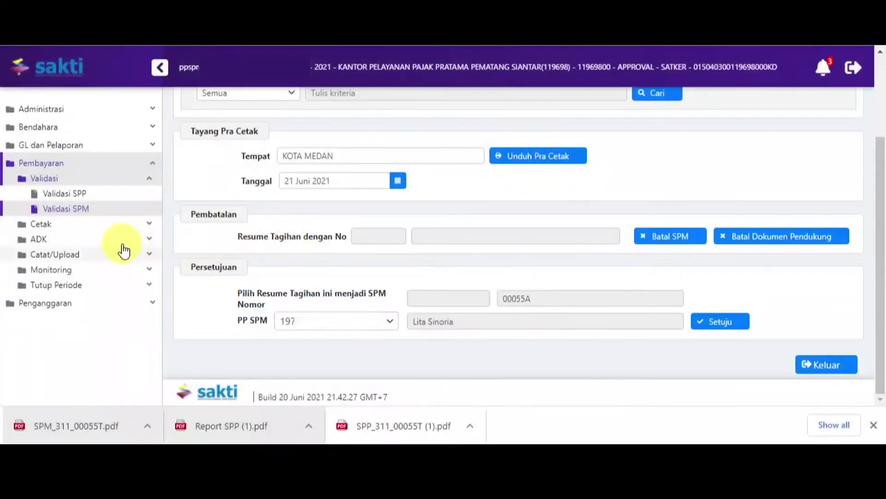
Open ADK SPM OTP, mark the approved 311 - UP SPM and start processing its ADK
click(121, 240)
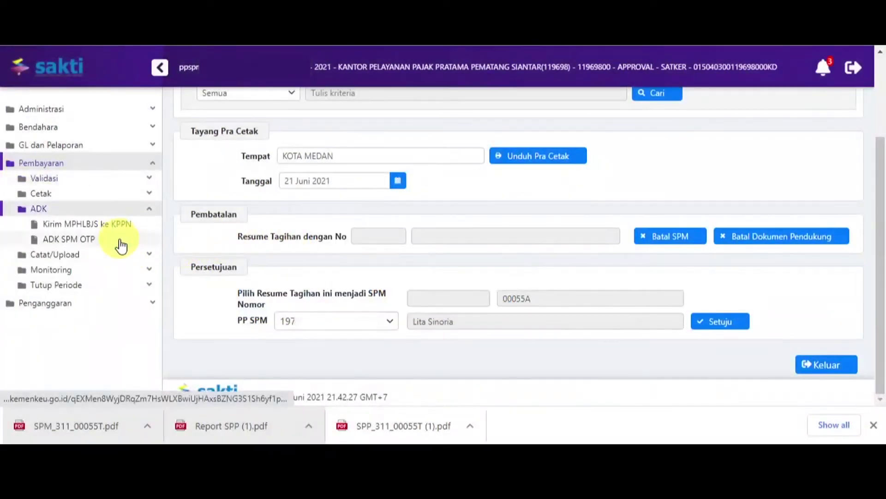
click(93, 243)
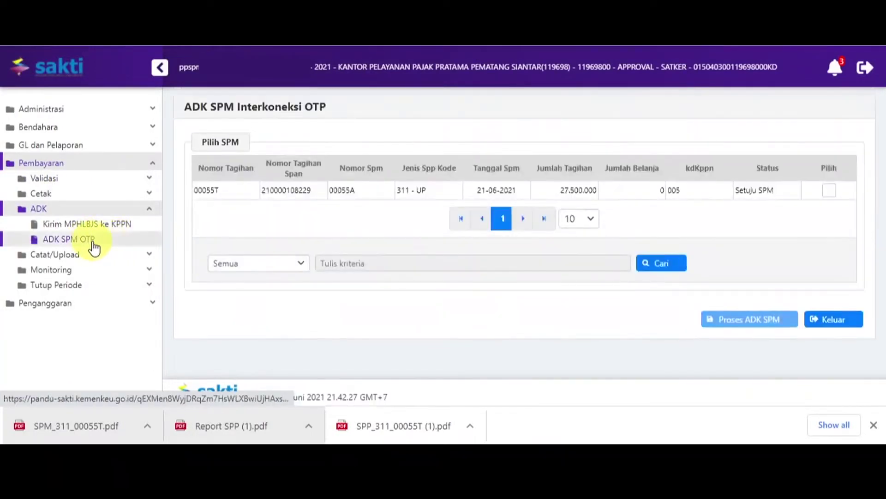
click(830, 192)
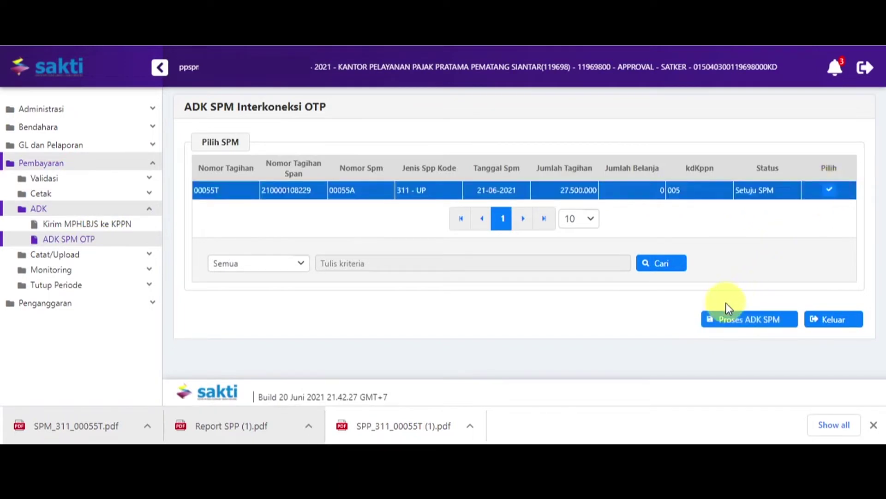
click(741, 327)
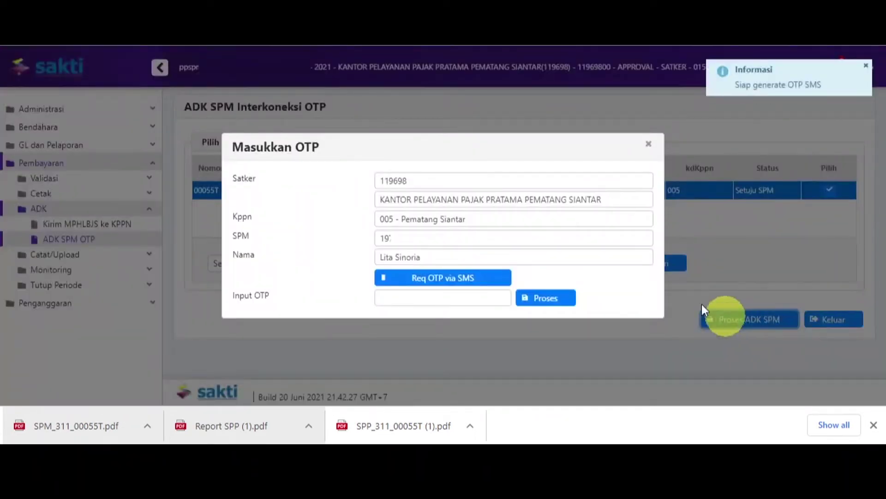
Request an OTP via SMS for the SPM, enter the OTP code and process it
click(469, 278)
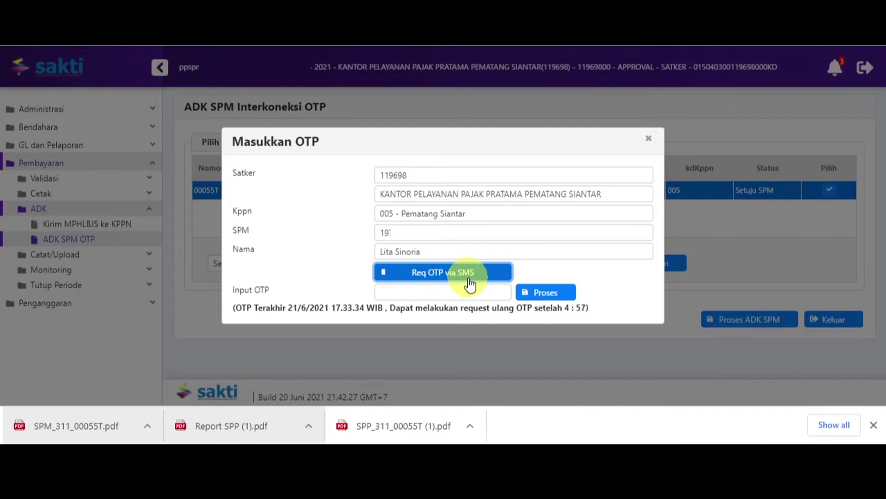
click(479, 290)
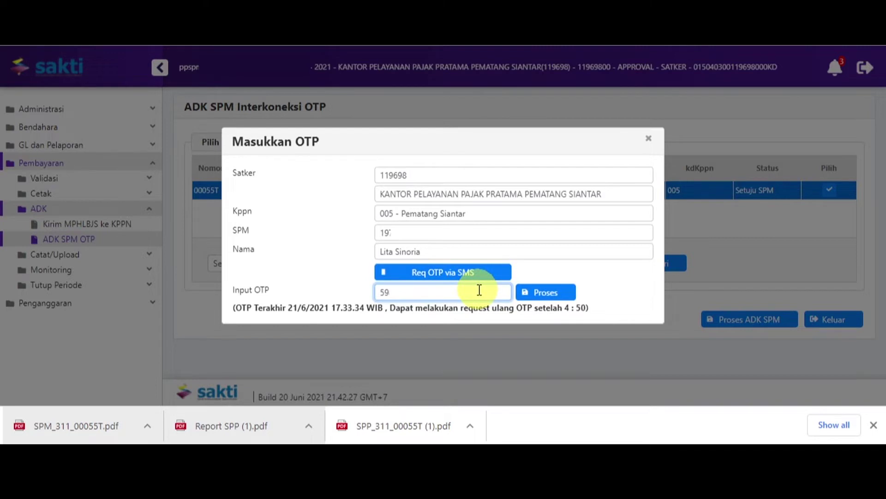
click(544, 295)
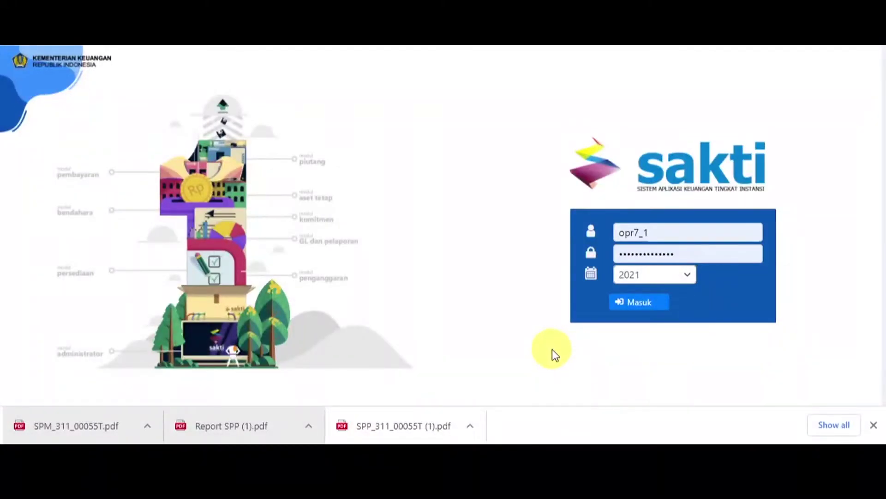
Open Mencatat/Upload SP2D with the operator account for fiscal year 2021 and select the 311 - UP bill with SPM 00055A
click(631, 306)
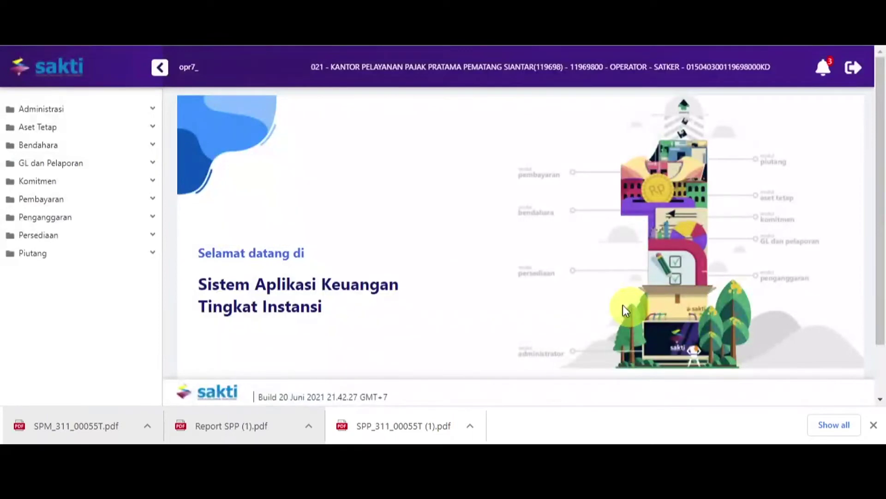
click(86, 200)
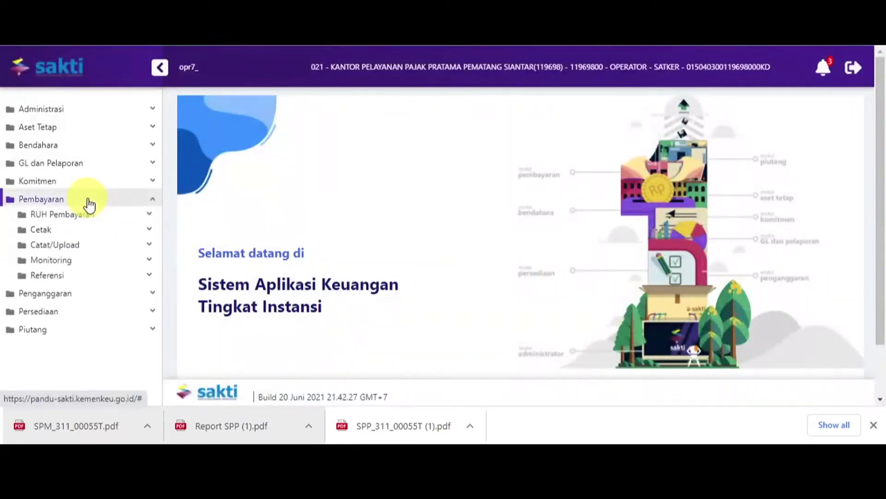
click(94, 253)
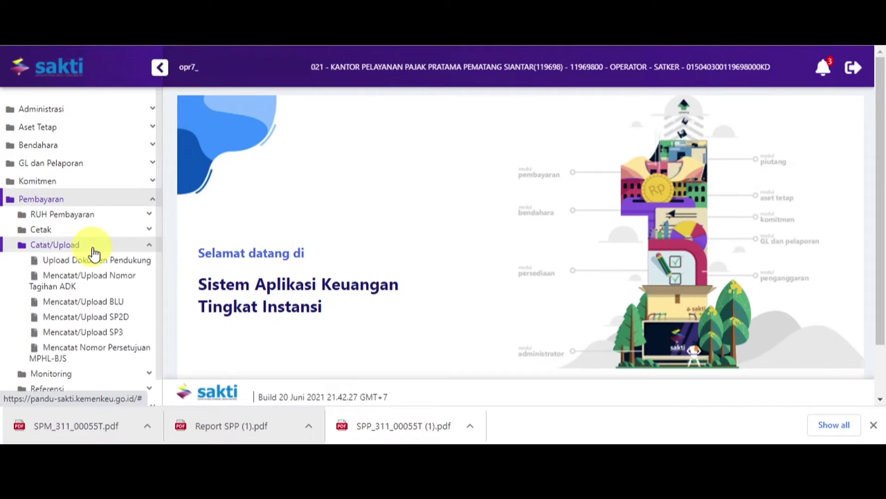
click(104, 318)
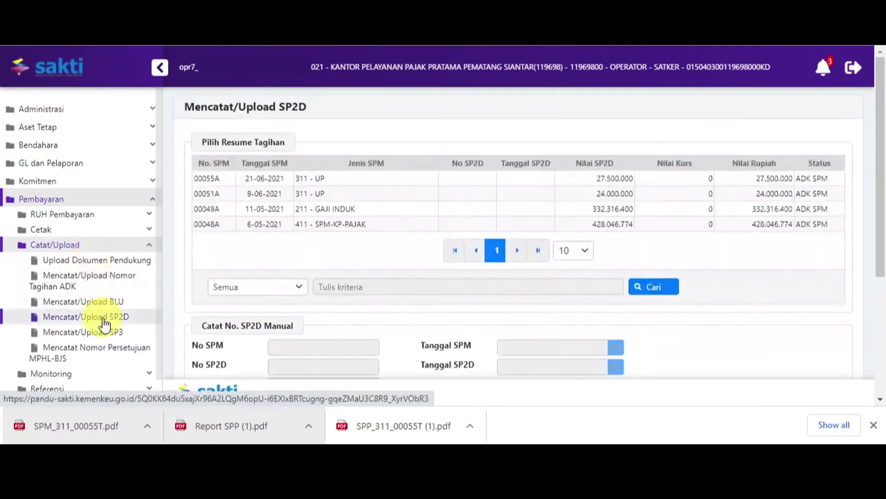
click(329, 180)
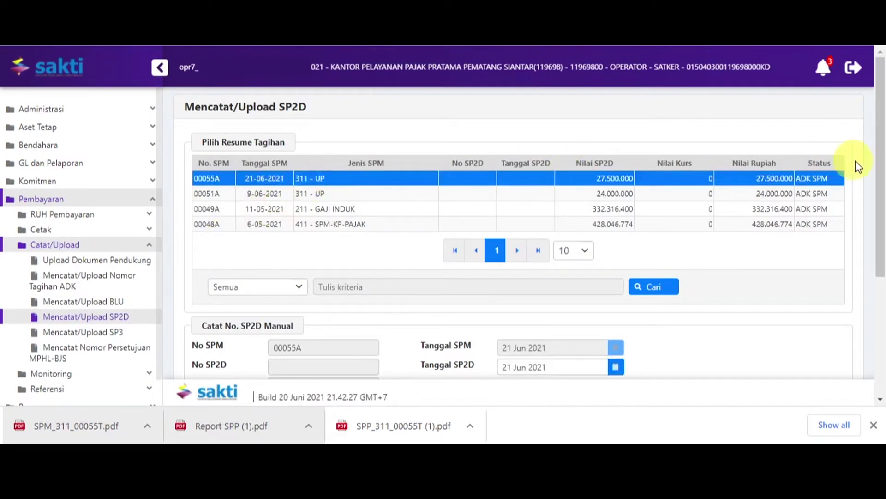
scroll(854, 154, down, 4)
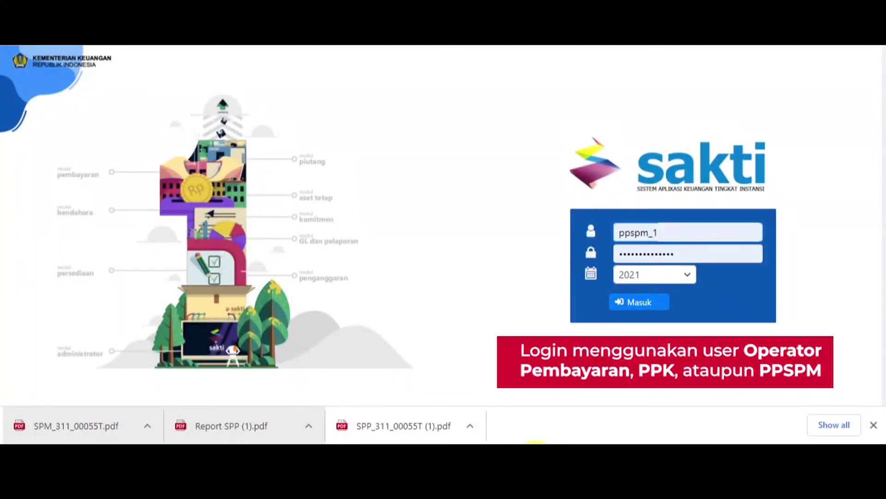
Log in with the PPSPM approval account for 2021 and check the stage of SPP 00055T in Monitoring SPP
click(639, 310)
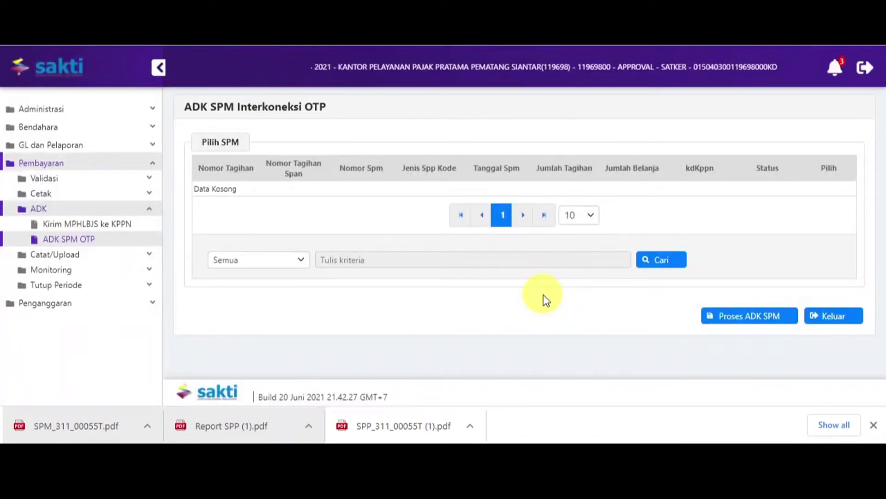
click(95, 270)
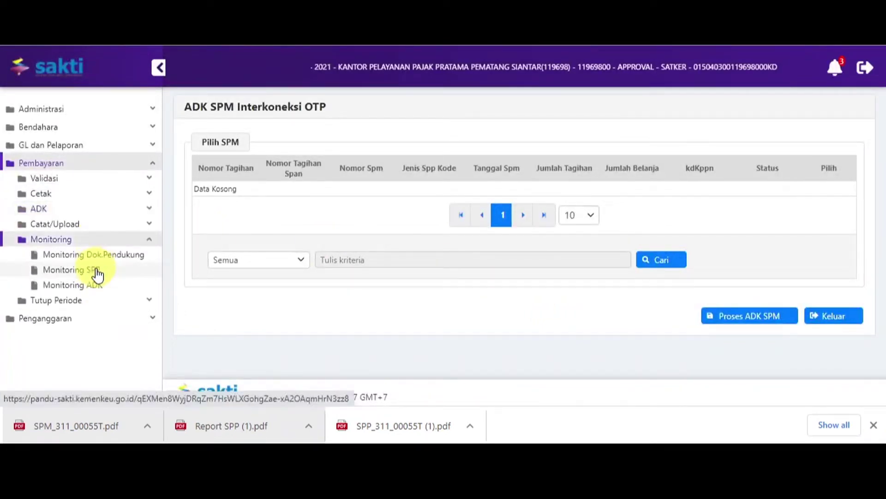
click(97, 272)
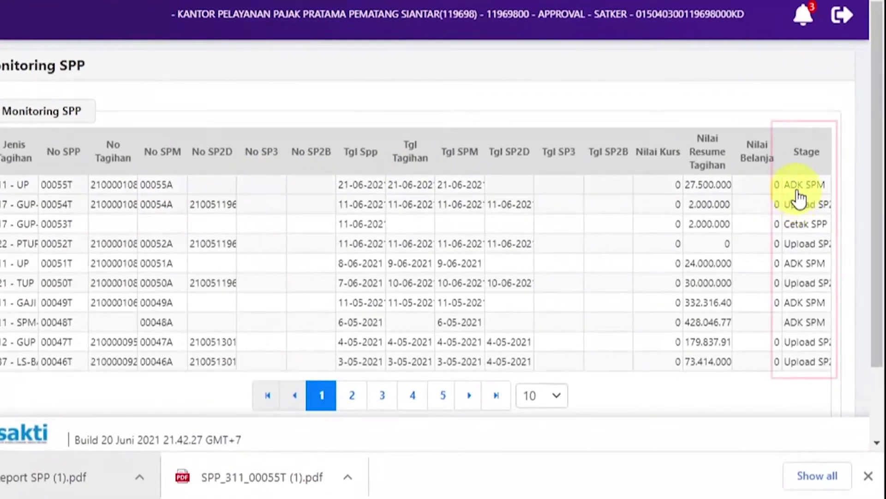
click(799, 190)
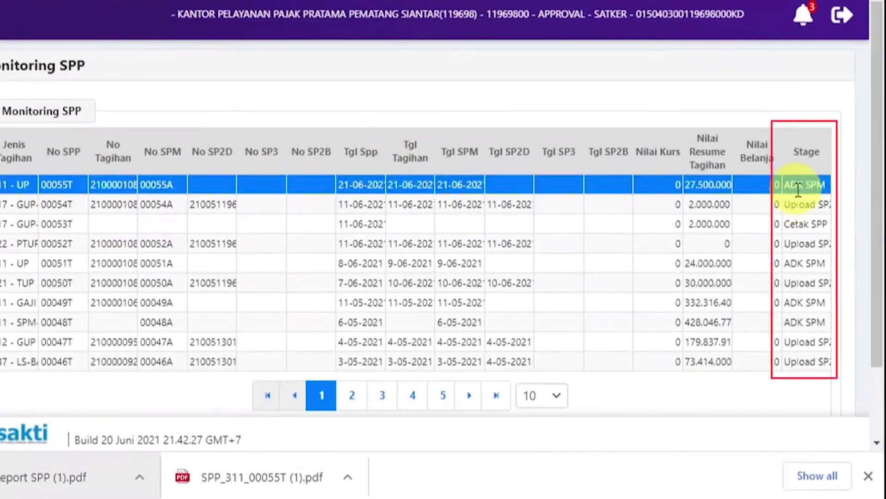
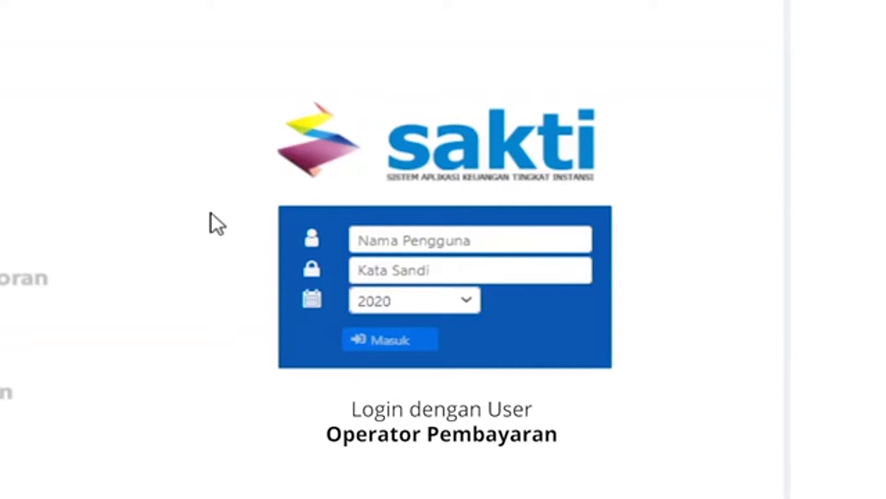
Log in with the payment operator's saved username and password for fiscal year 2020 and open Mencatat Perintah Bayar
click(396, 235)
key(Down)
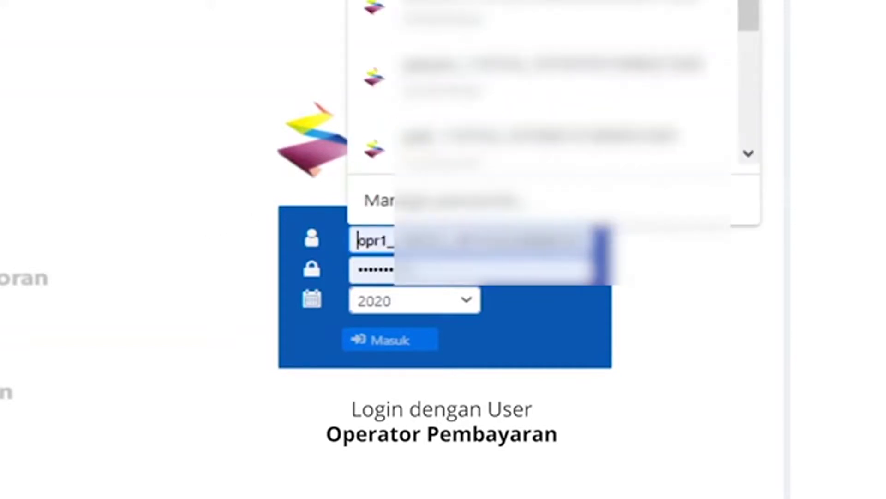
key(Return)
click(368, 341)
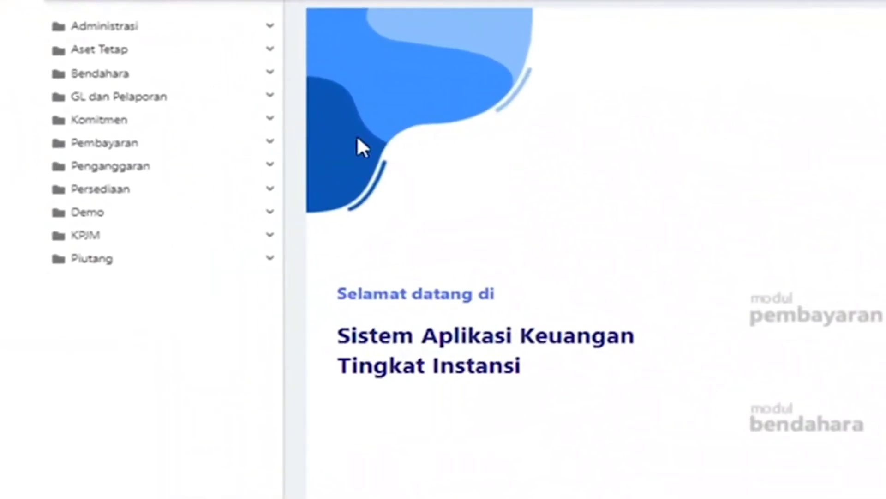
click(229, 146)
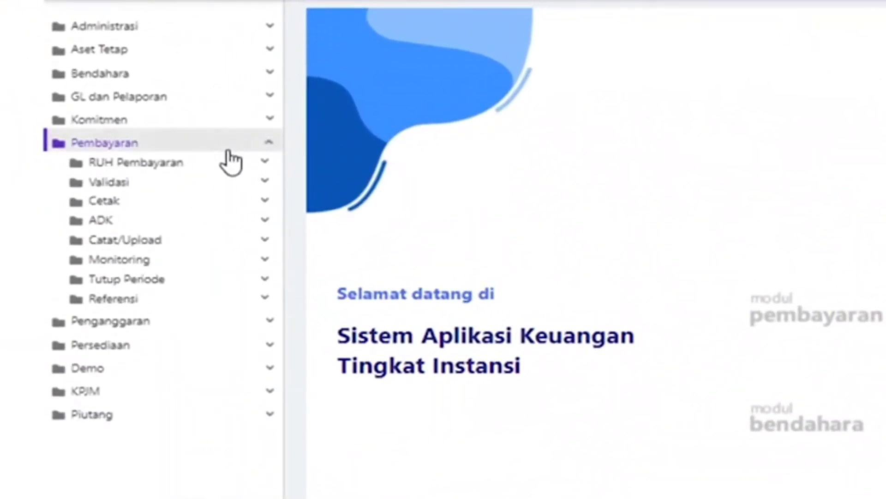
click(228, 166)
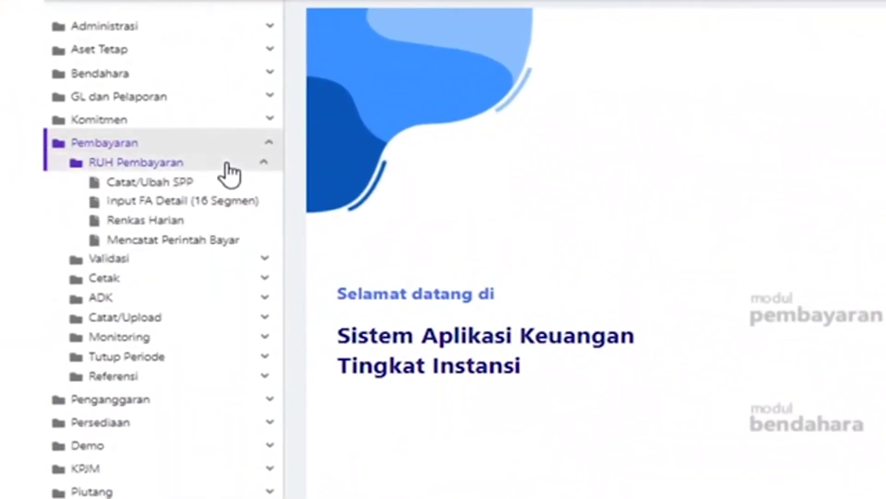
click(239, 242)
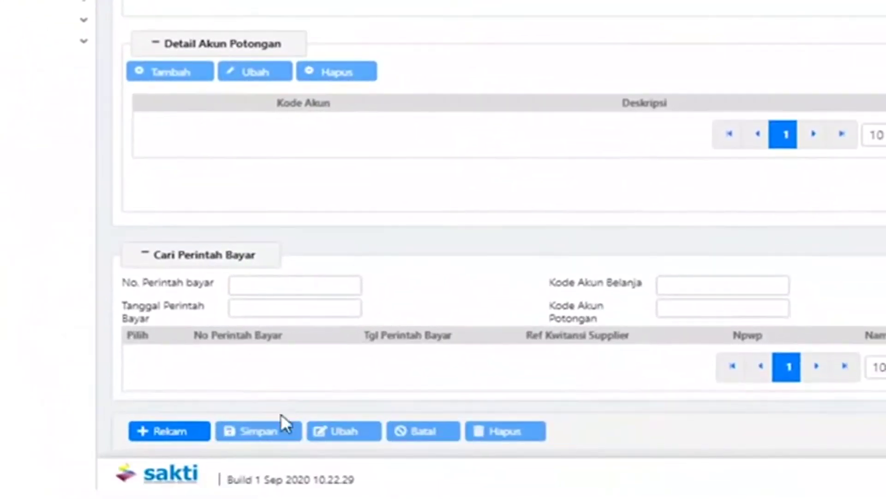
Start a new payment order dated 01 Sep 2020 with supplier receipt reference 001/KUITANSI/2020 and payment type UP
click(196, 441)
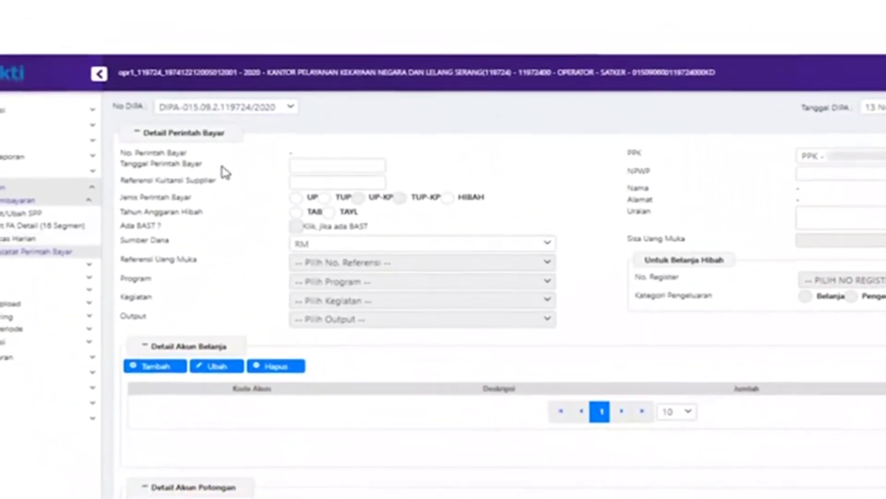
click(311, 166)
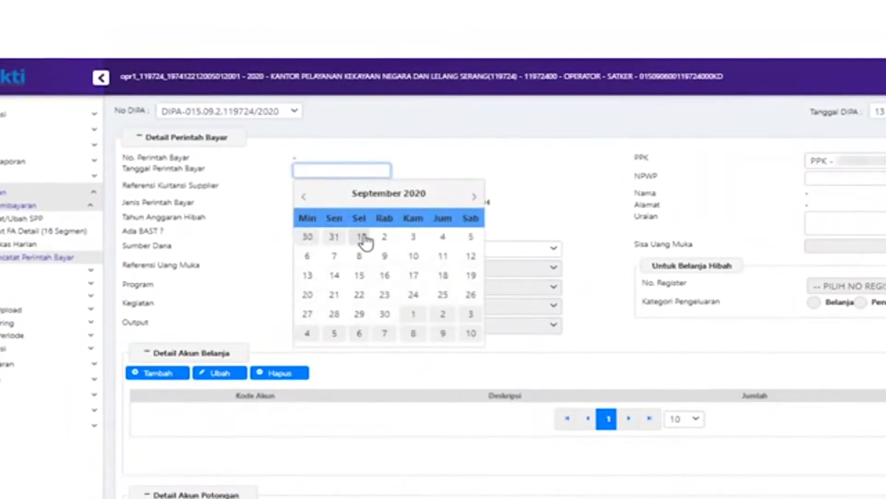
click(362, 230)
click(345, 188)
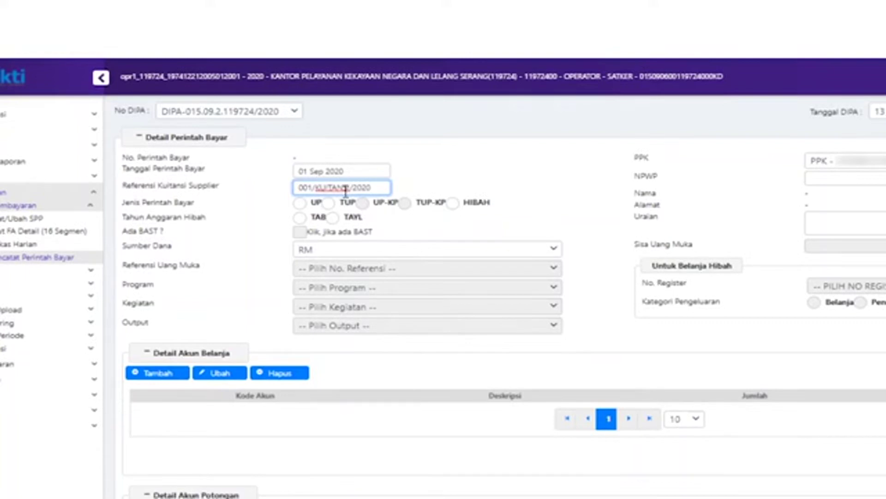
click(300, 204)
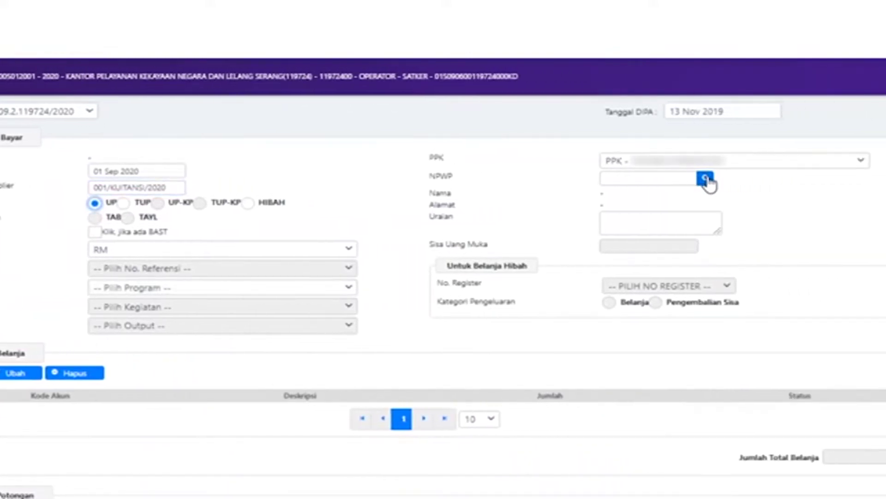
Look up the NPWP in the taxpayer data and choose Trinity - Bosch Car Service as the payee
click(706, 180)
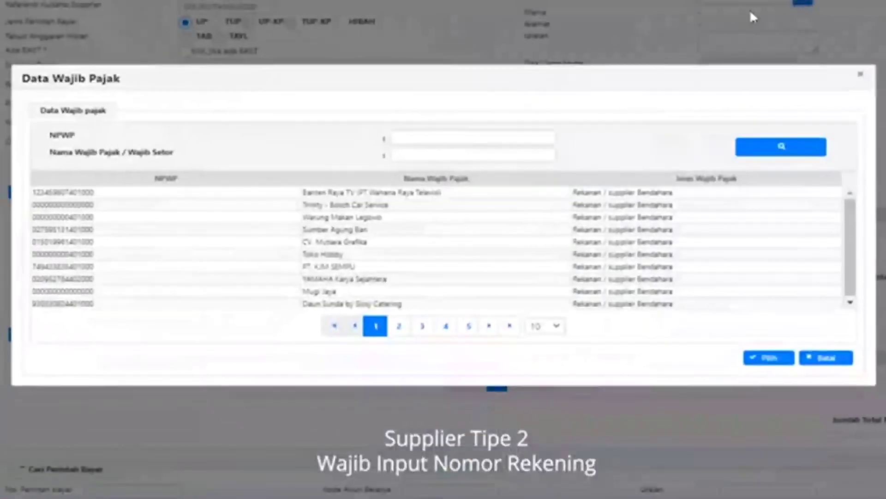
click(394, 206)
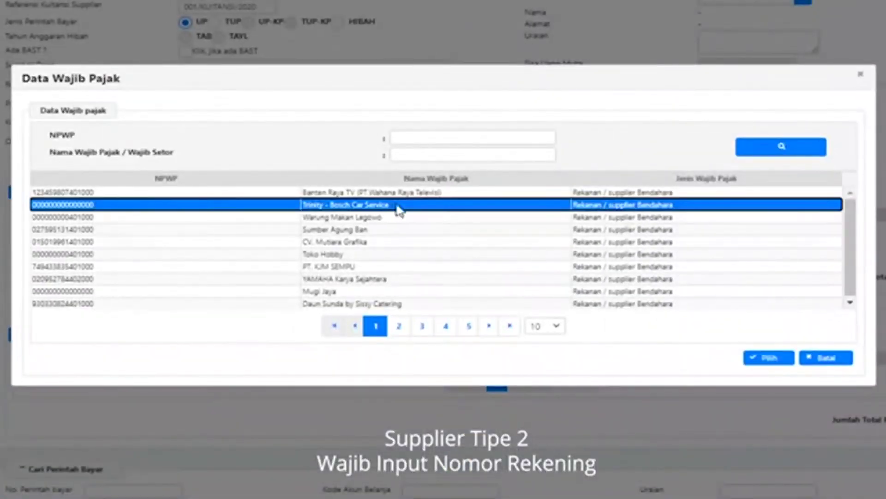
click(752, 359)
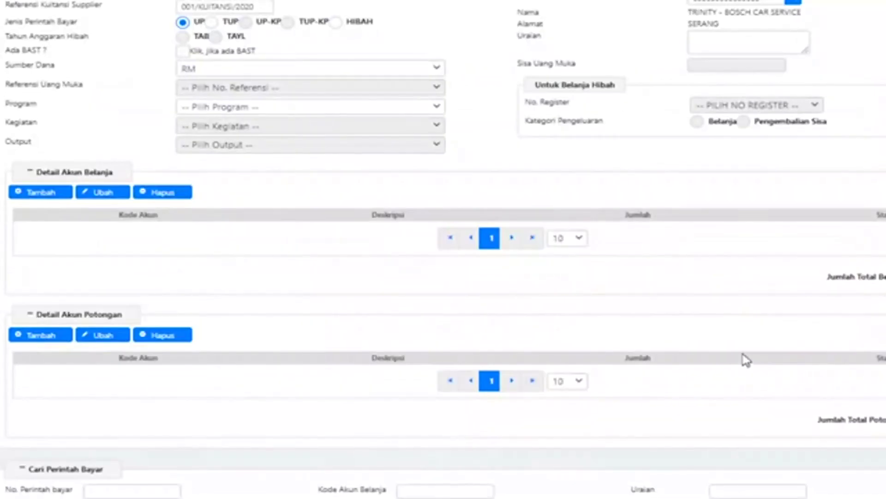
Mark the order as having a BAST, choose program 015.09.10, activity 015.09.10.1716 and output 015.09.10.1716.994, and attach BAST 00001
click(182, 56)
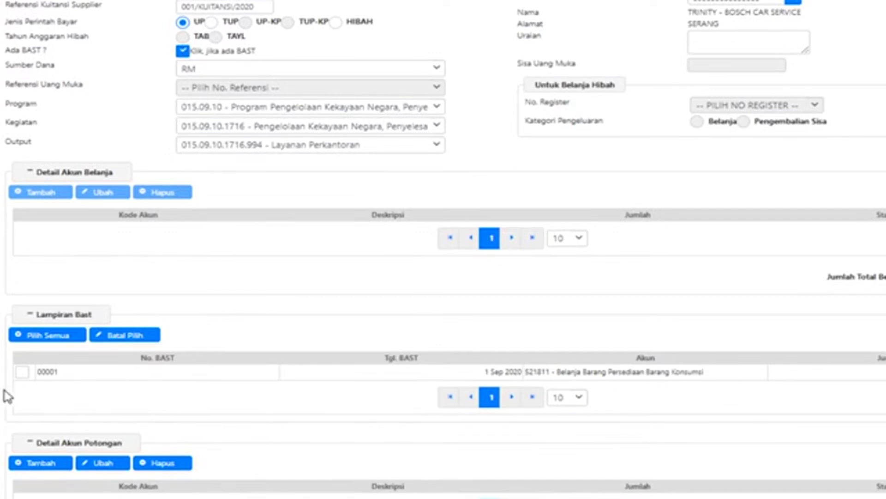
click(22, 372)
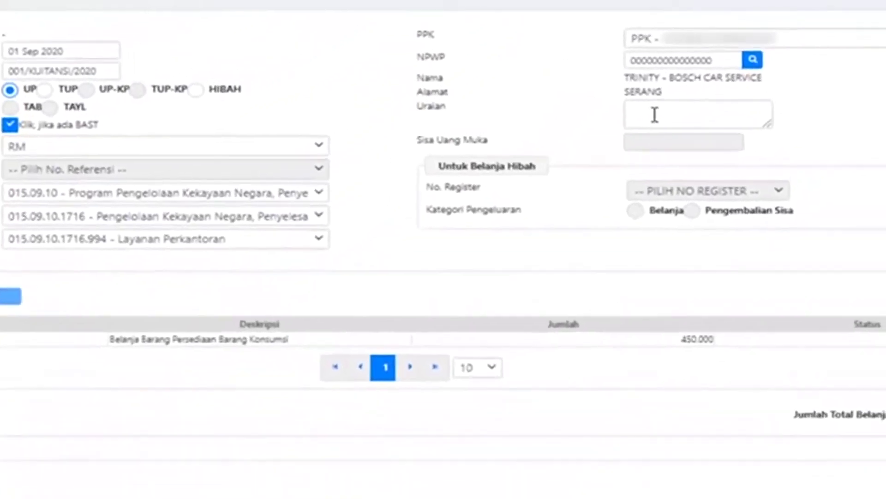
Enter PEMBAYARAN BELANJA PERSEDIAAN ATK as the payment order's description and save the order, confirming the save
click(655, 115)
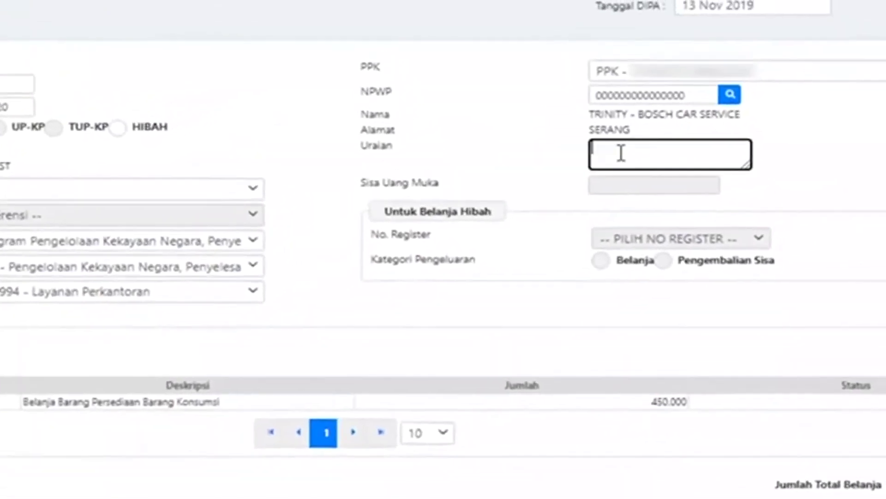
text(PEMBAYARAN BELANJA PER)
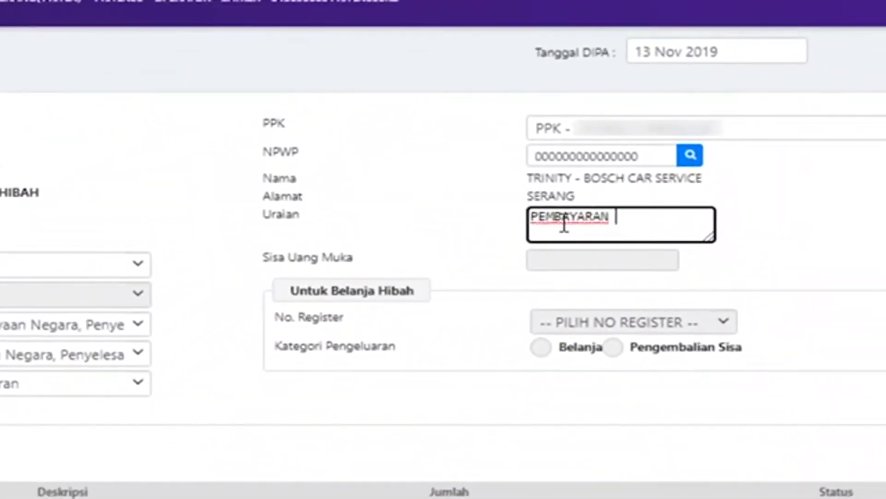
text(SEDIAAN ATK)
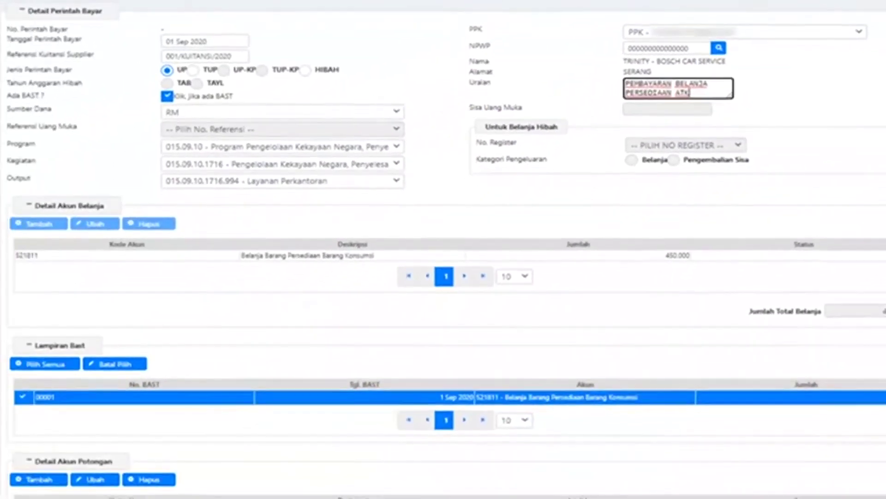
scroll(443, 250, down, 3)
scroll(443, 249, down, 2)
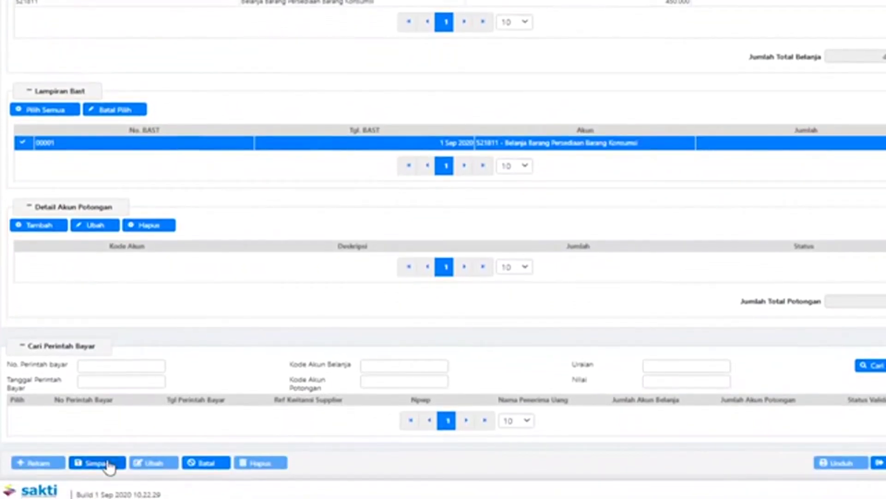
click(107, 462)
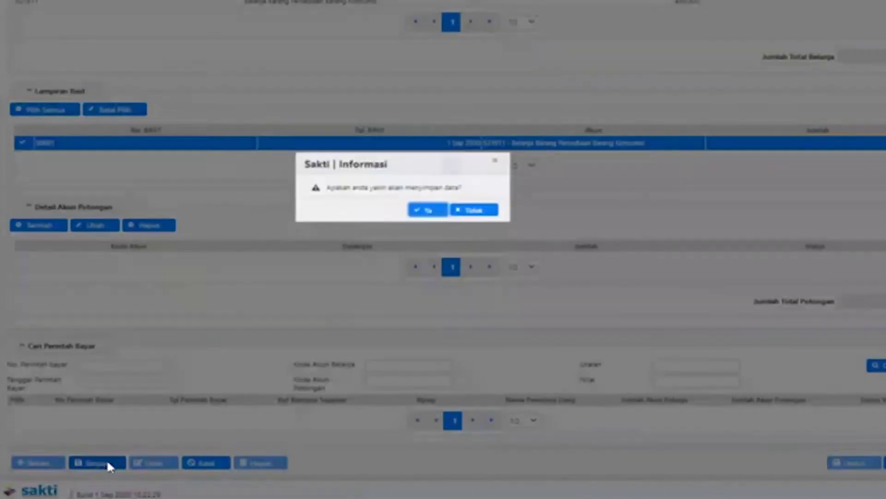
click(429, 211)
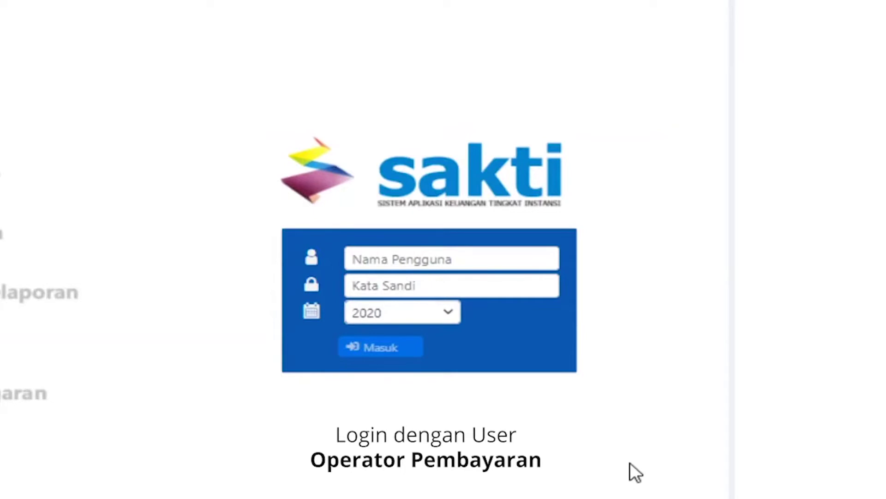
Sign in to the 2020 budget year with the payment operator's saved username and password
click(533, 257)
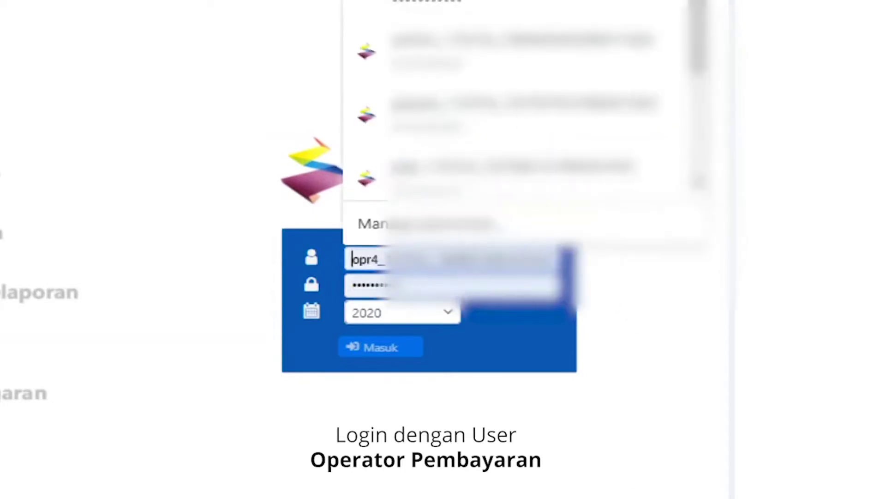
click(529, 116)
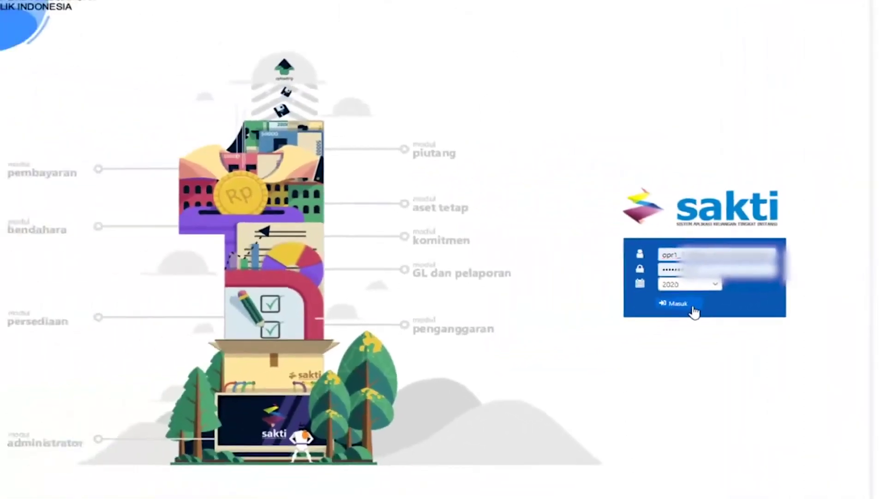
click(411, 350)
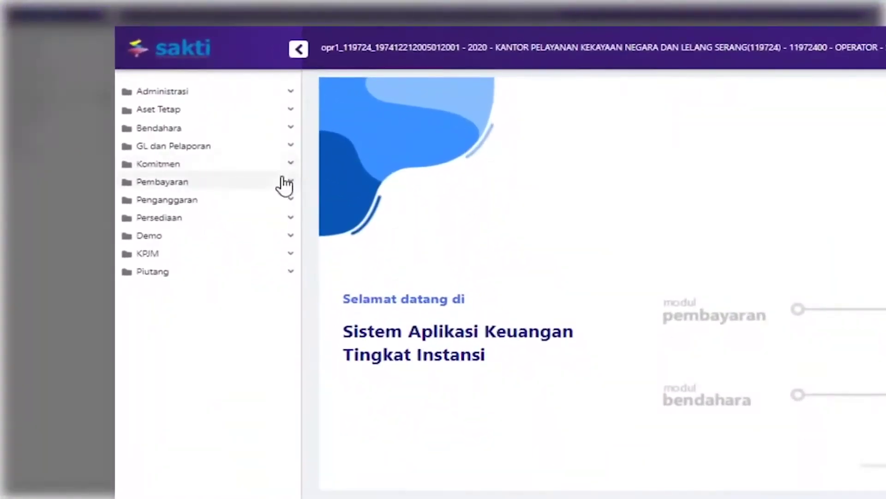
Go to Mencatat Perintah Bayar and open the rejected payment order for Daun Sunda by Sissy Catering for editing
click(285, 183)
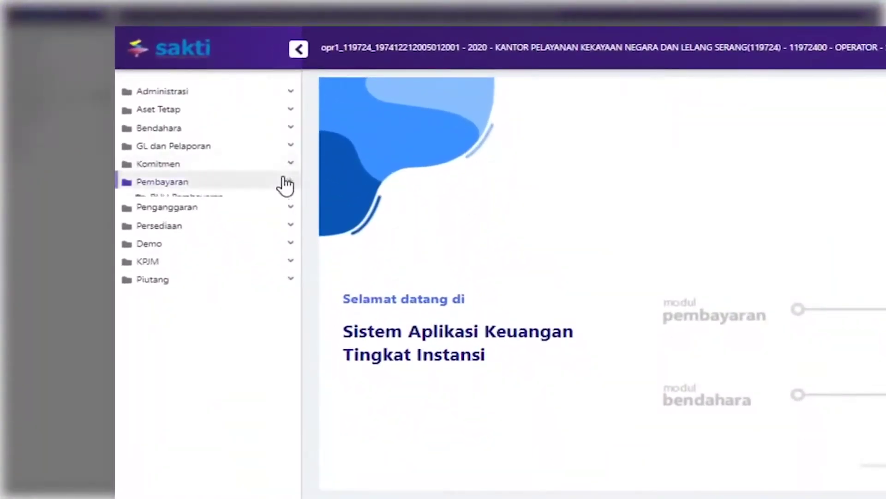
click(281, 198)
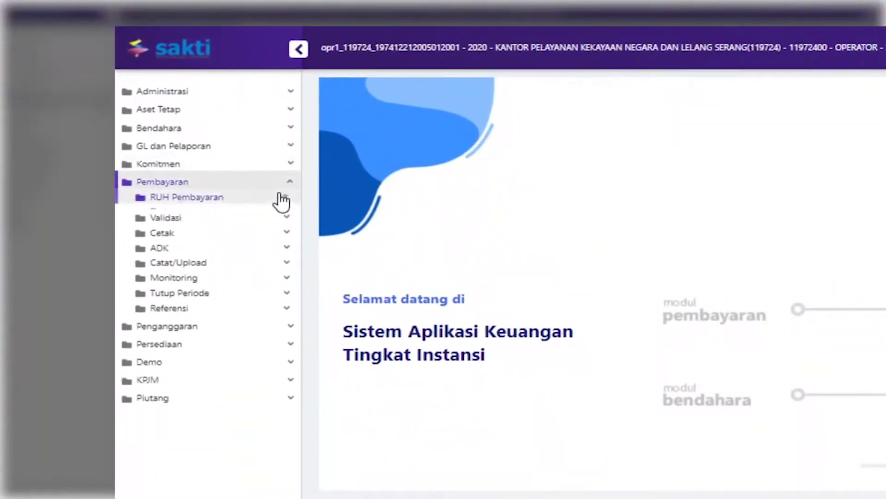
click(272, 267)
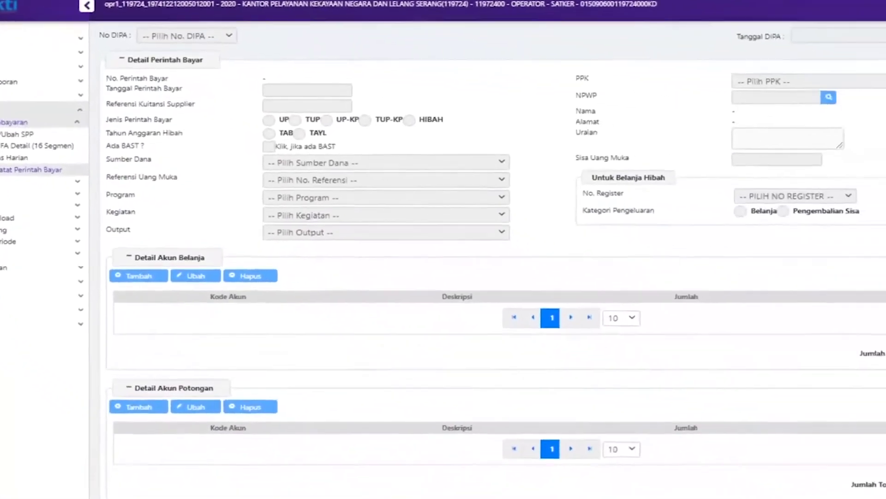
scroll(872, 231, down, 3)
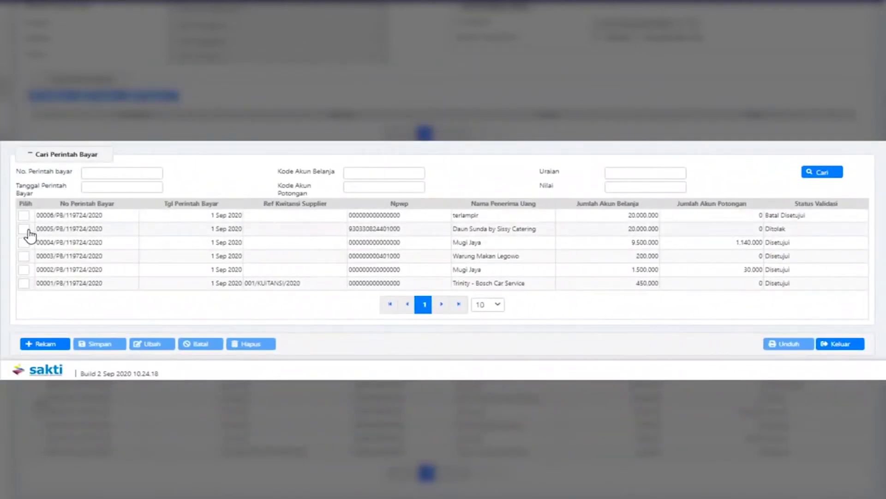
click(46, 229)
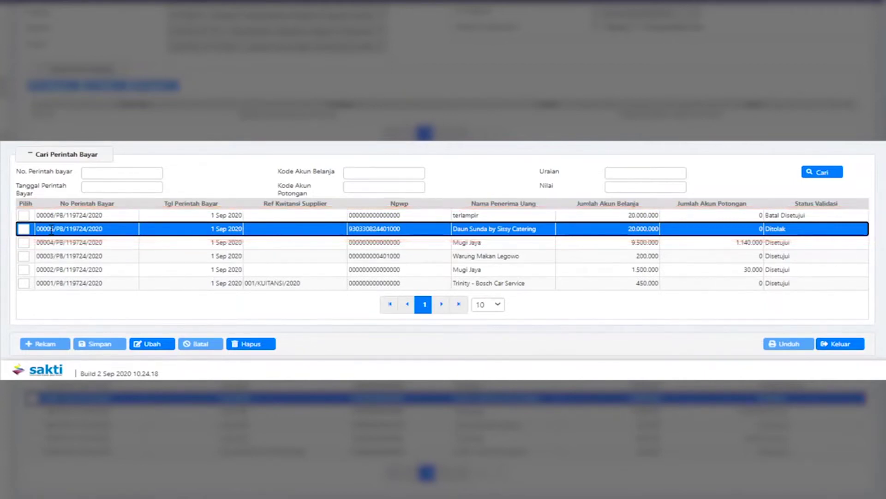
click(154, 344)
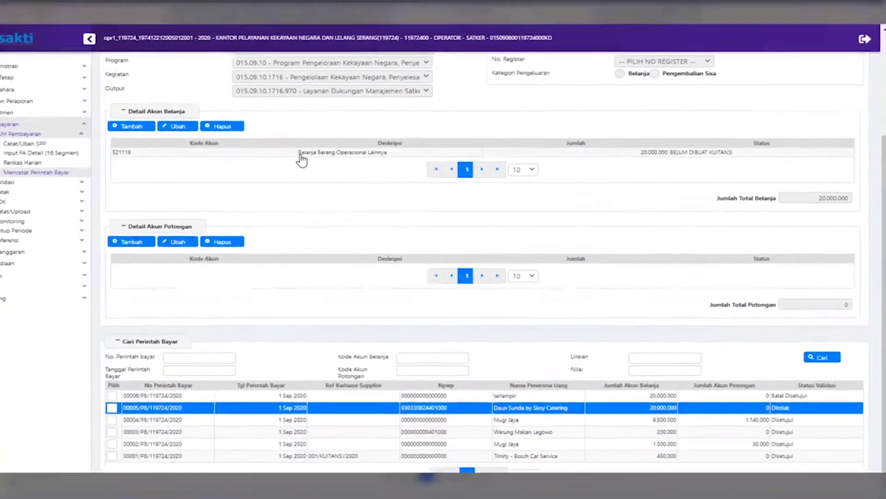
Set the amount of expenditure account 521119 - Belanja Barang Operasional Lainnya to 2.000.000 and save the payment order, confirming the change
click(317, 125)
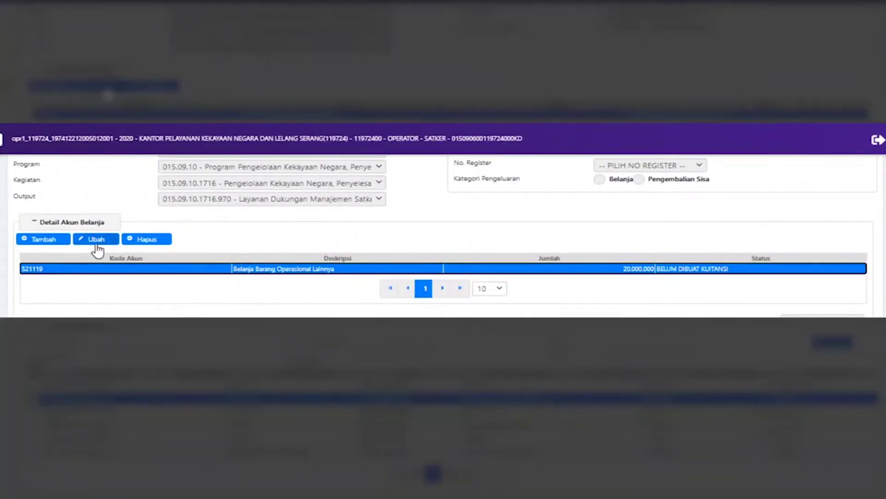
click(97, 241)
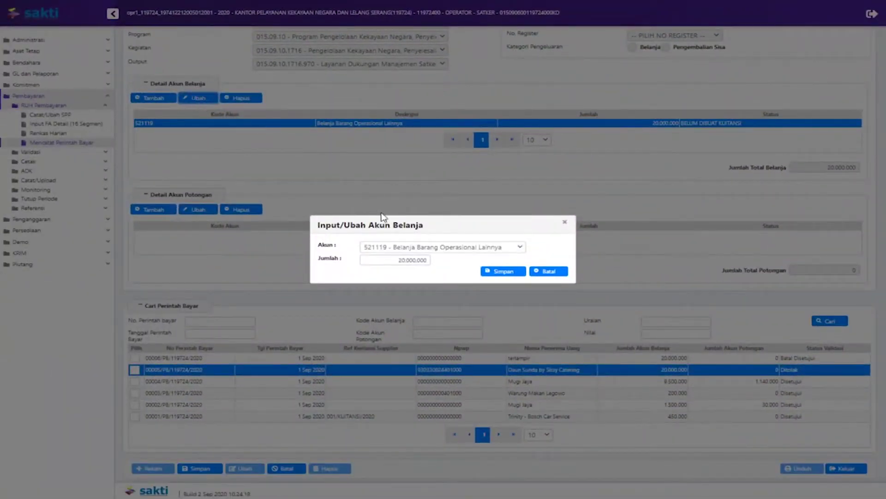
click(406, 260)
text(20)
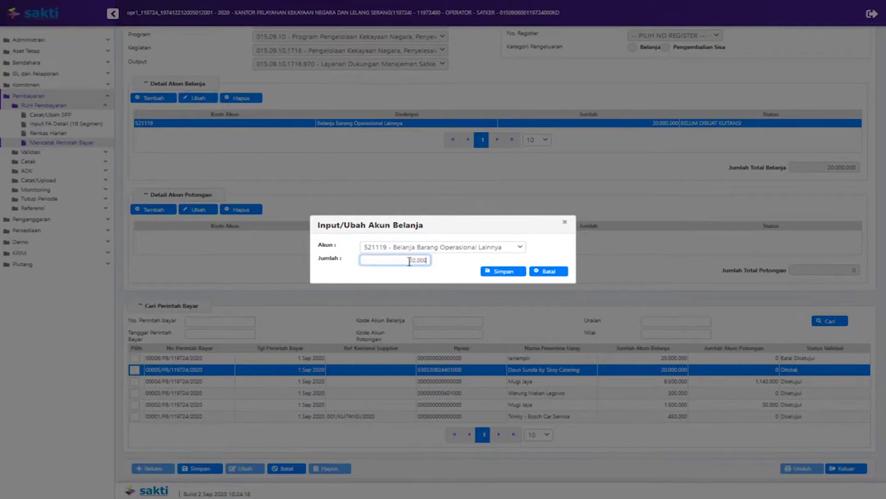
click(505, 271)
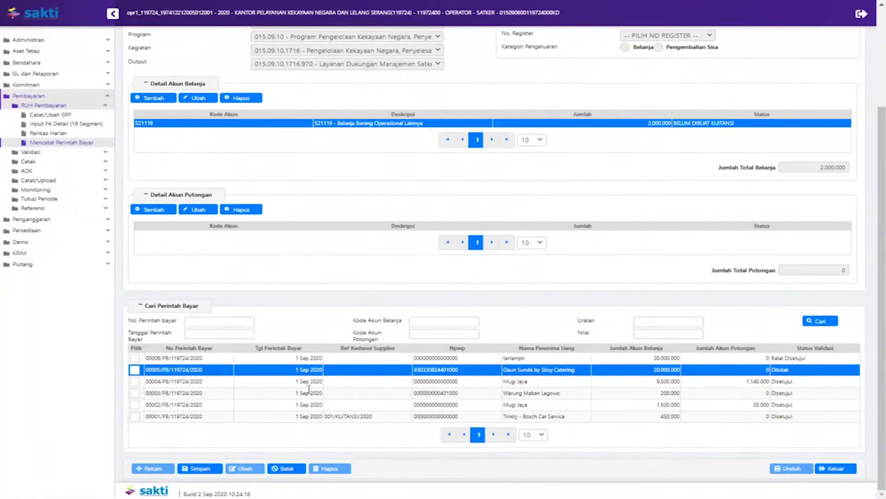
click(203, 470)
click(456, 269)
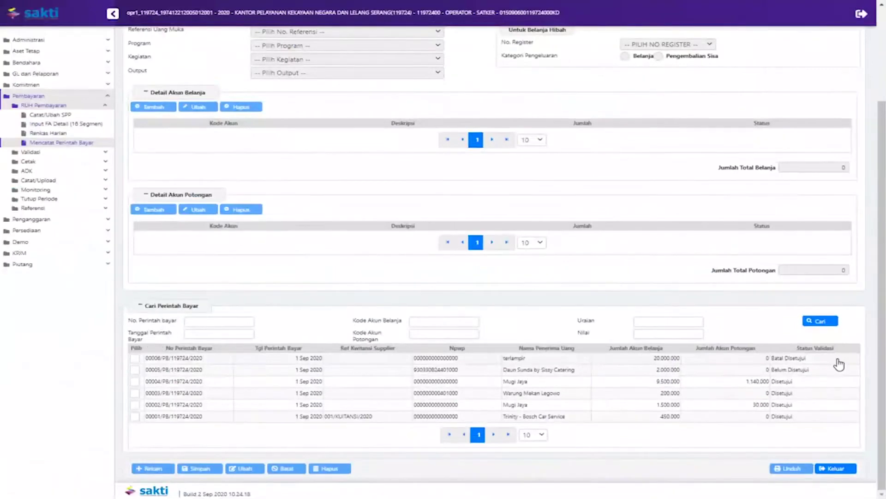
Edit the TERLAMPIR payment order so its description reads PEMBAYARAN BIAYA PERJALANAN DINAS SESUAI SURAT TUGAS NOMOR ST-100/VIII/2020, and save the change
click(838, 360)
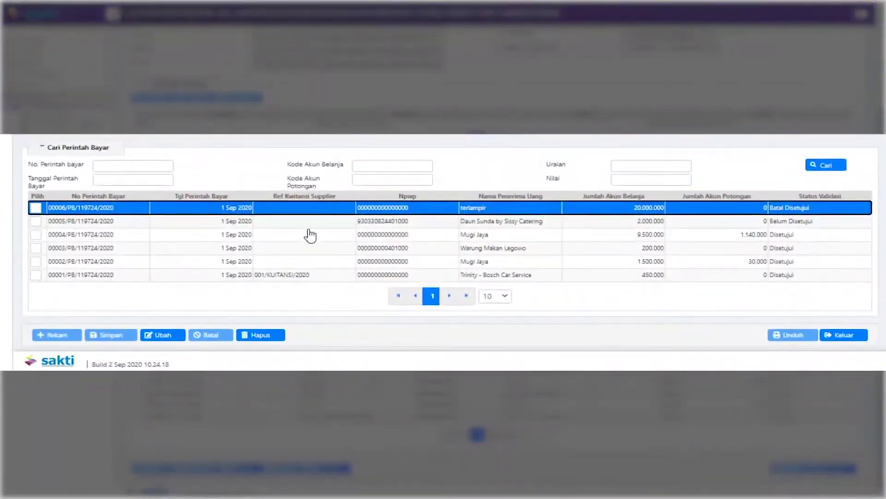
click(164, 335)
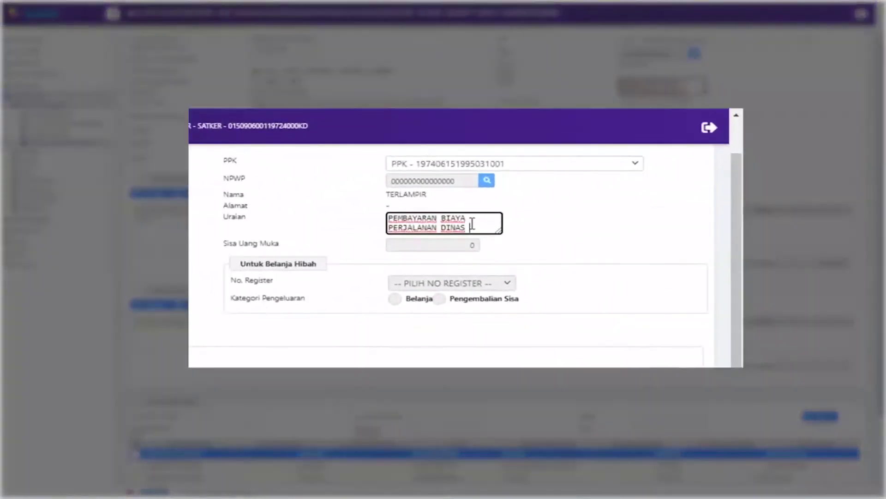
text(SURAT TUGAS NOMOR ST-100/V)
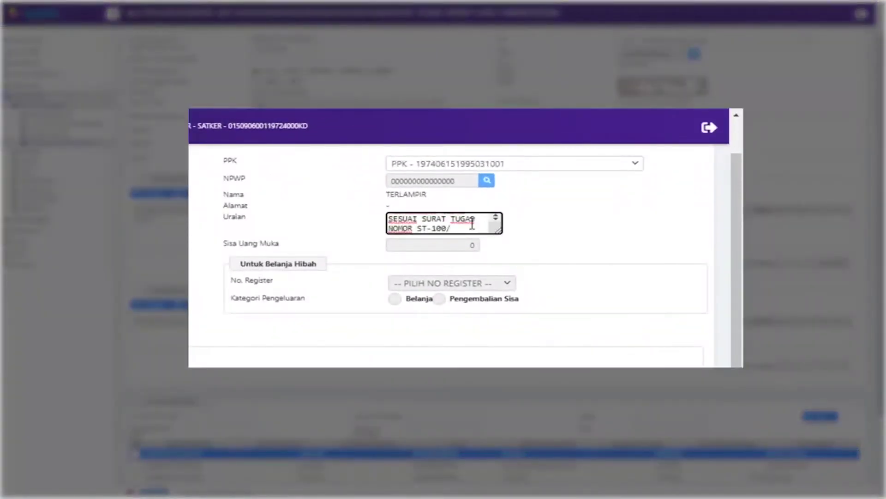
text(III/2020)
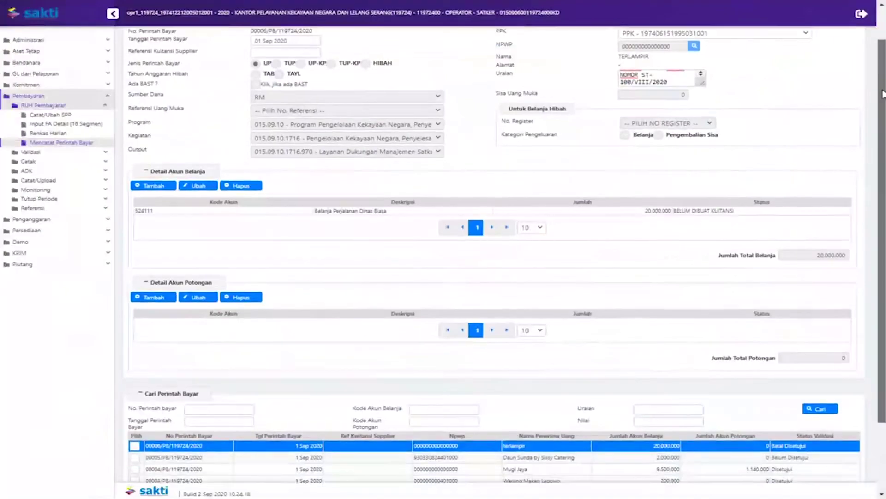
scroll(883, 94, down, 2)
click(198, 468)
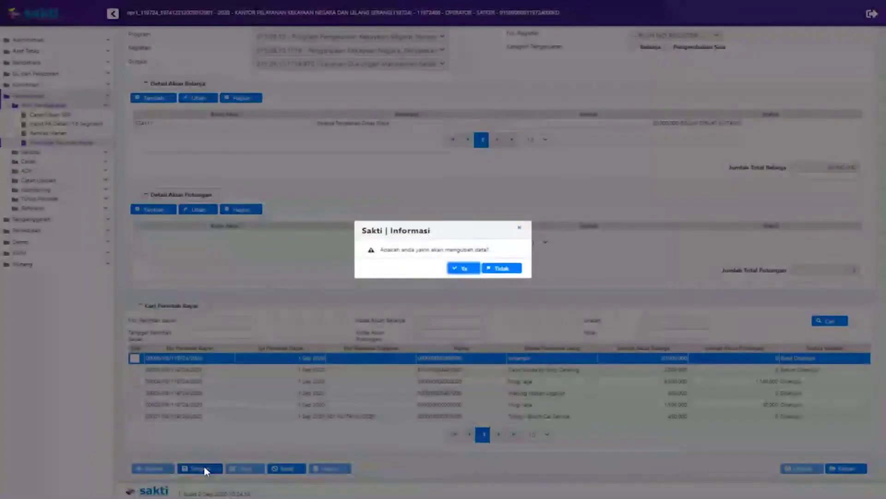
click(457, 268)
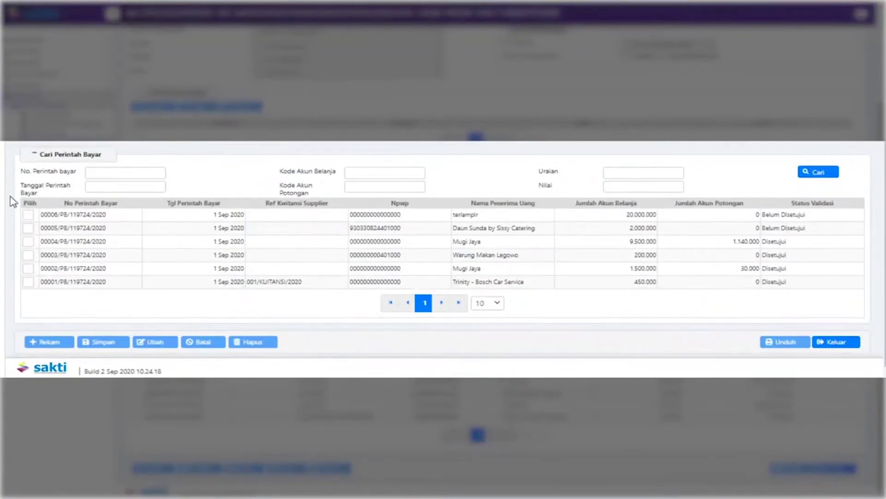
Mark the TERLAMPIR payment order, download its Perintah Bayar reports and open both PDF files
click(29, 217)
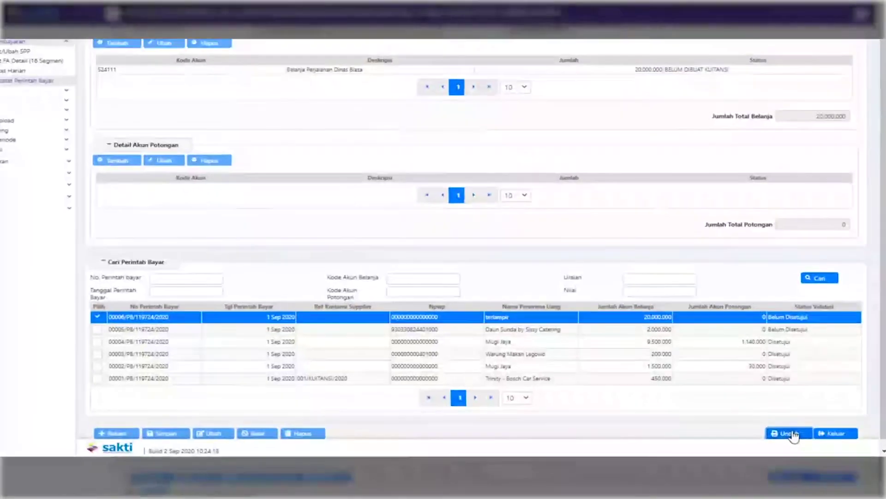
click(793, 435)
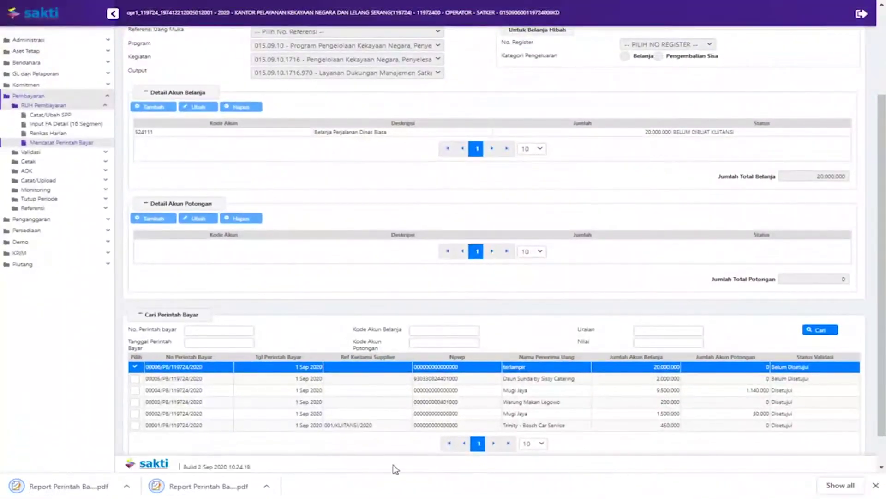
click(185, 485)
click(84, 486)
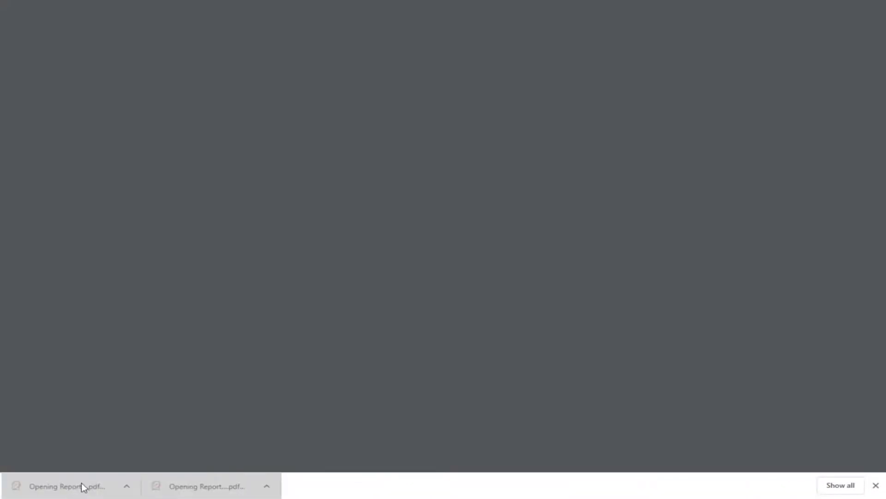
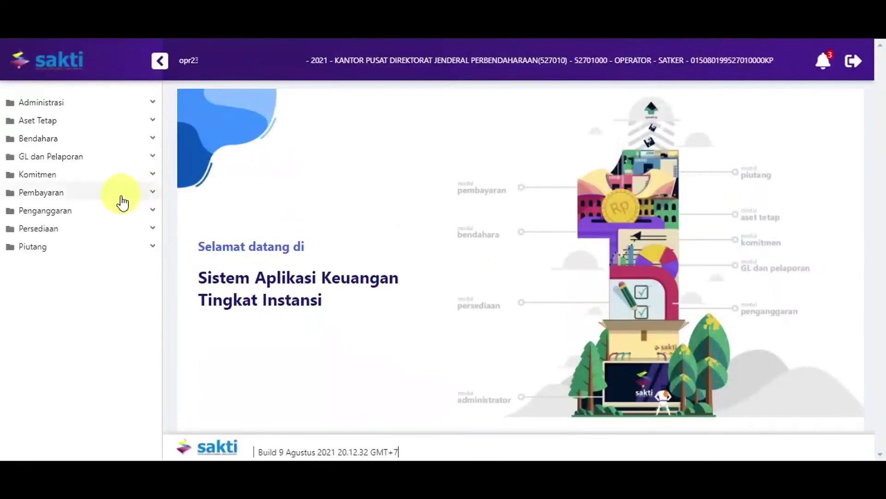
Go to Catat/Ubah SPP and set the SPP type to 200 - Tagihan Non Kontraktual with subtype 210 - Gaji Induk Pegawai
click(121, 194)
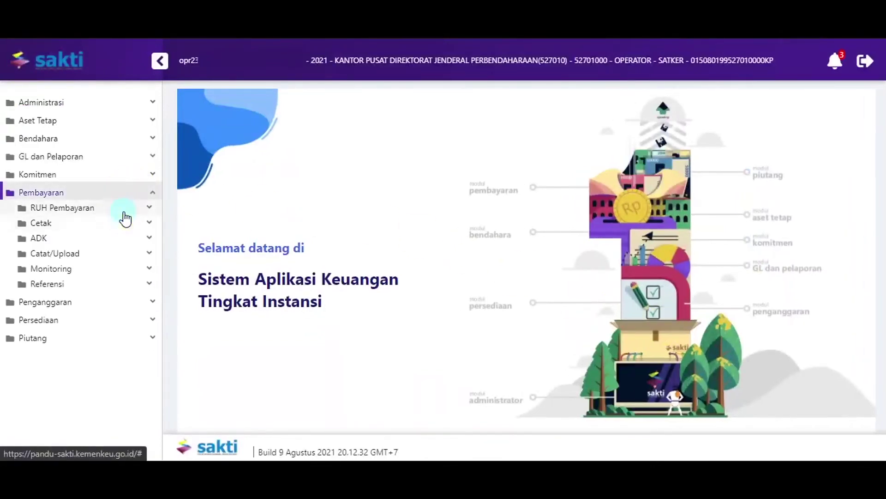
click(124, 218)
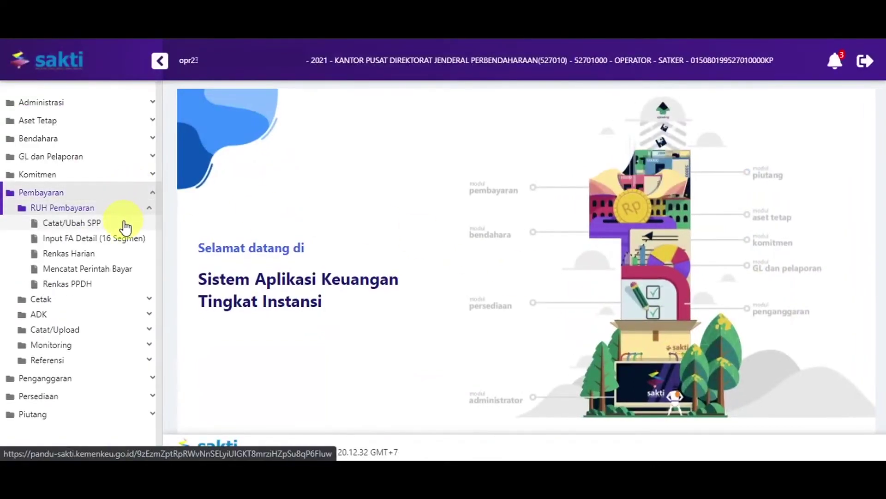
click(124, 221)
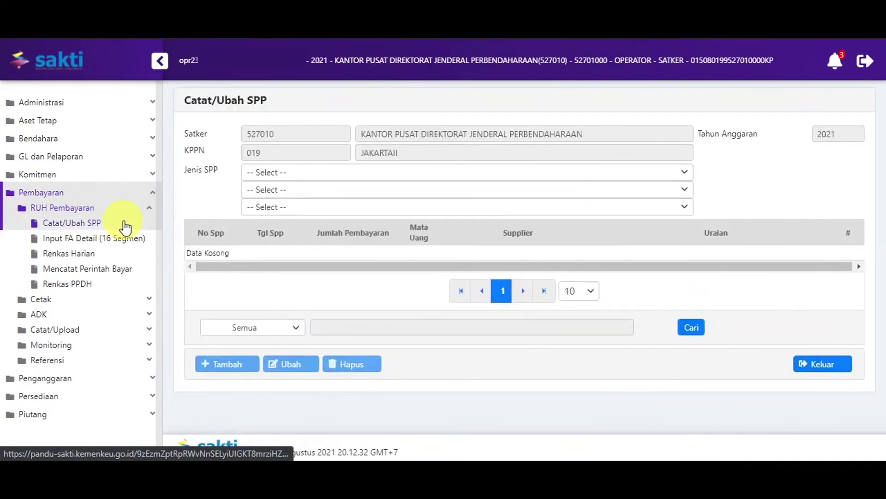
click(326, 179)
click(340, 211)
click(380, 190)
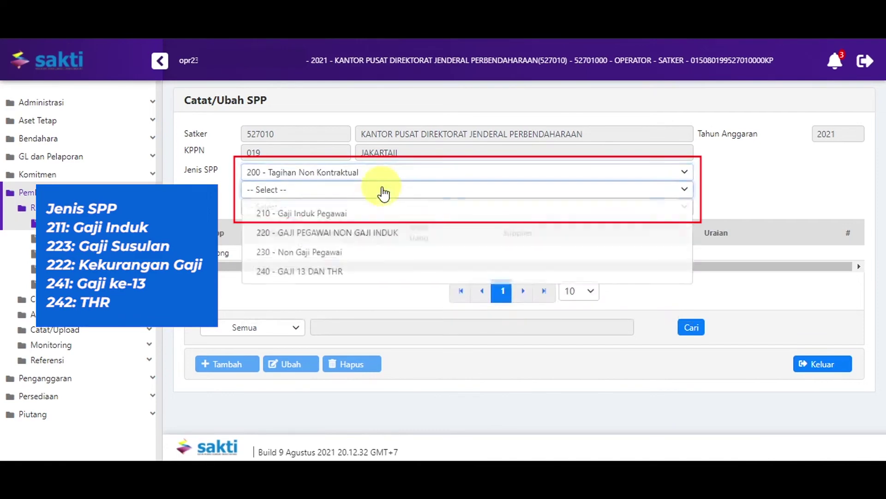
click(384, 212)
Compare the SPP types offered under 210 - Gaji Induk Pegawai and 220 - GAJI PEGAWAI NON GAJI INDUK, returning to 210
click(388, 210)
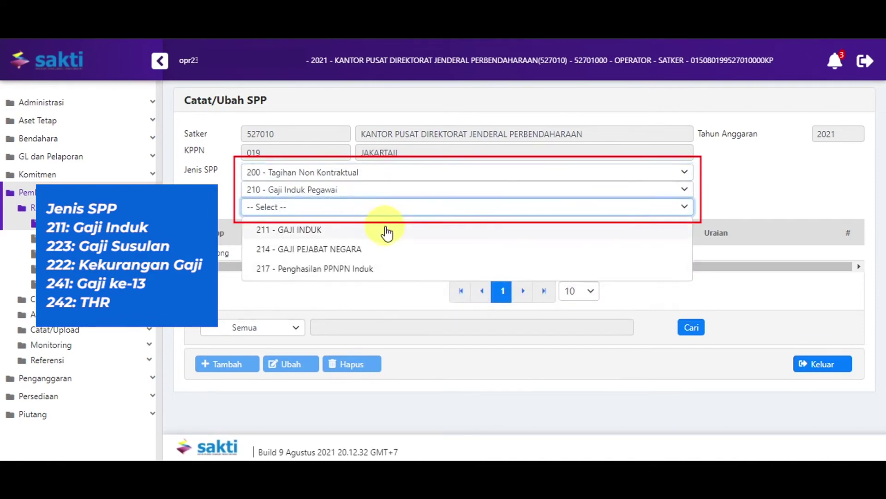
click(384, 190)
click(375, 229)
click(372, 209)
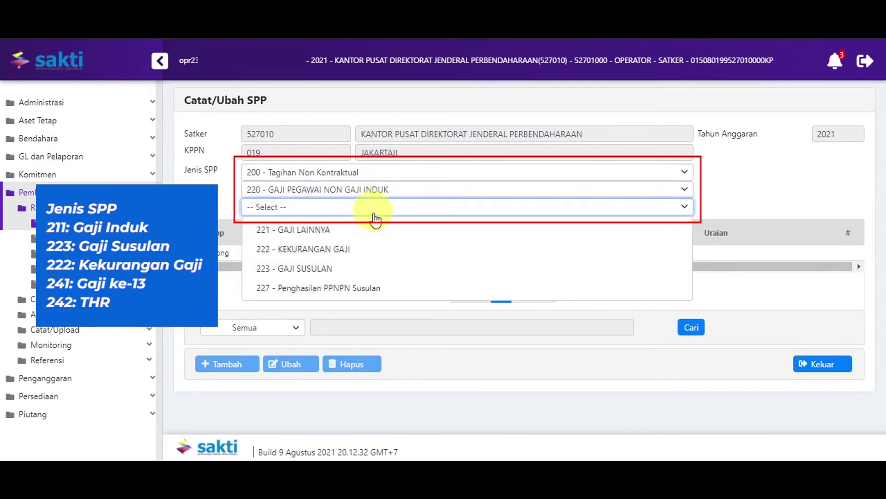
click(385, 190)
click(376, 212)
Choose 211 - GAJI INDUK as the detailed SPP type and start adding a new SPP
click(373, 207)
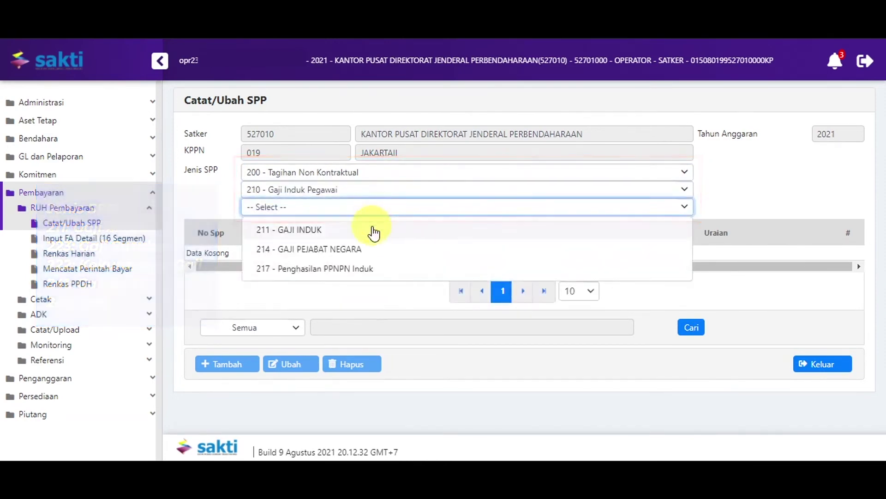
click(373, 230)
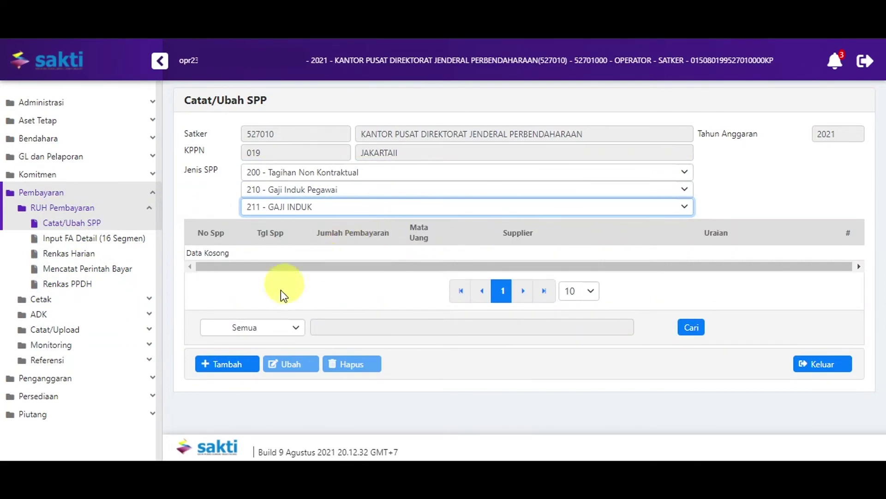
click(250, 364)
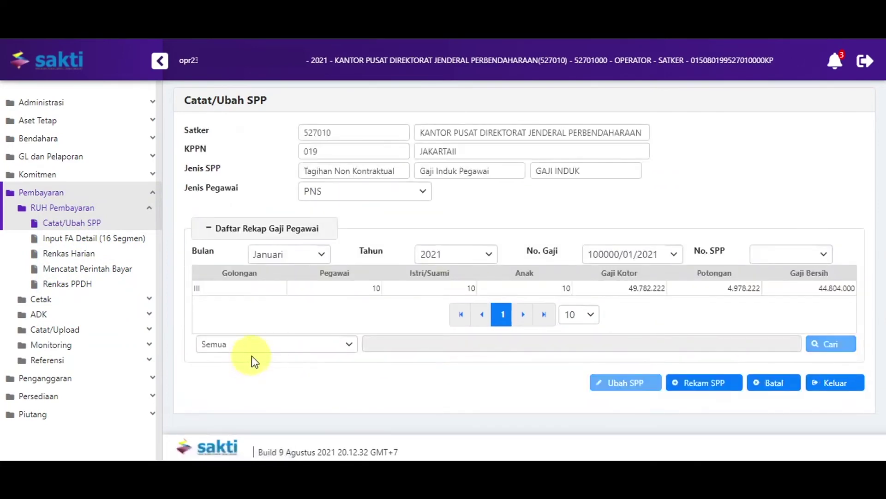
Set the month of the employee salary recap to September
click(297, 257)
scroll(297, 295, down, 1)
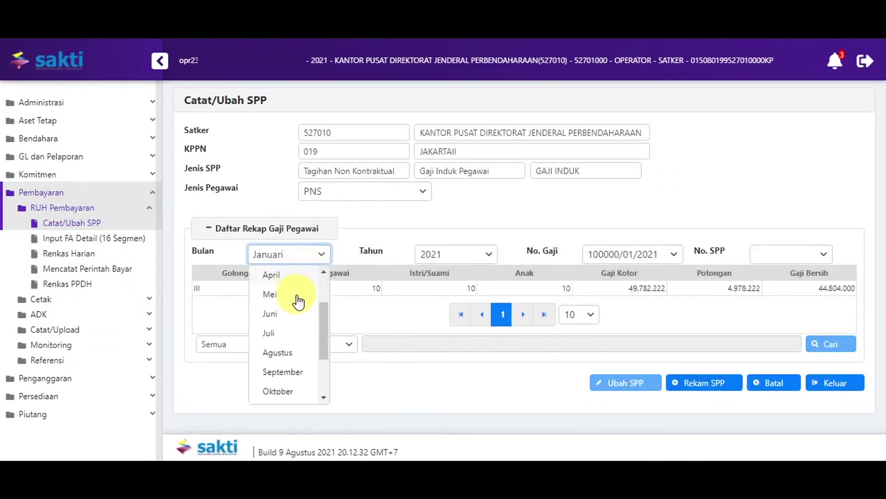
click(293, 369)
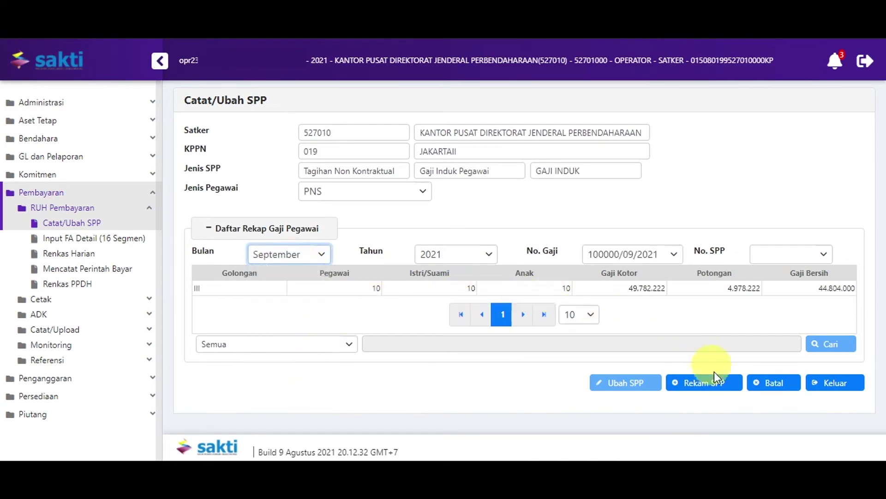
Start recording the September salary SPP and add UU NO. 9 TAHUN 2020 (code 000142) as its payment basis document
click(719, 388)
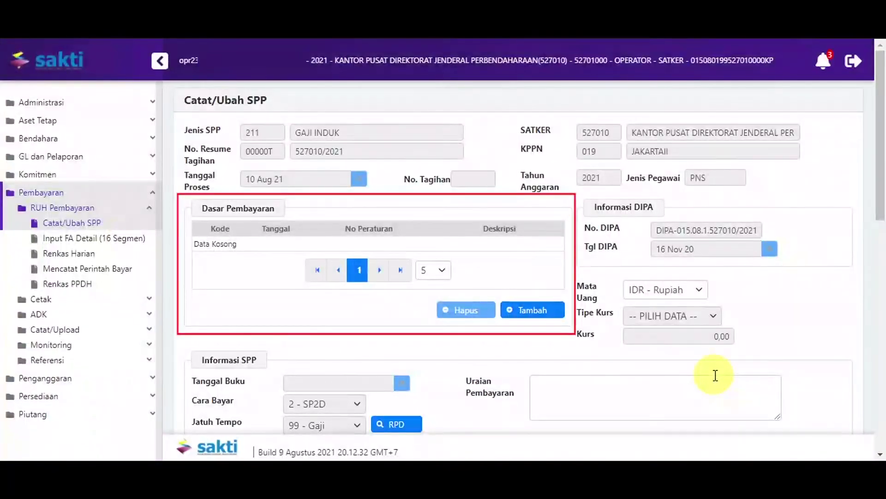
click(557, 312)
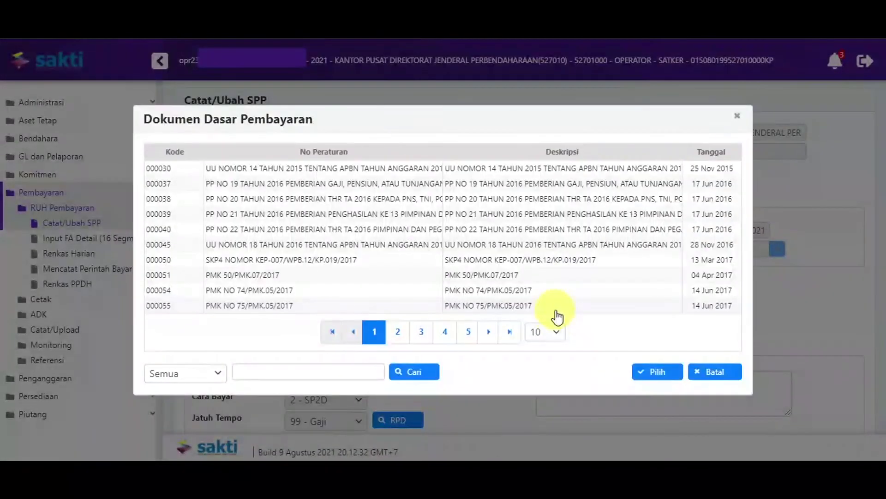
click(511, 331)
click(498, 244)
click(658, 371)
Enter the payment description PEMBAYARAN BELANJA PEGAWAI GAJI INDUK BULAN SEPTEMBER 2021
scroll(654, 359, down, 3)
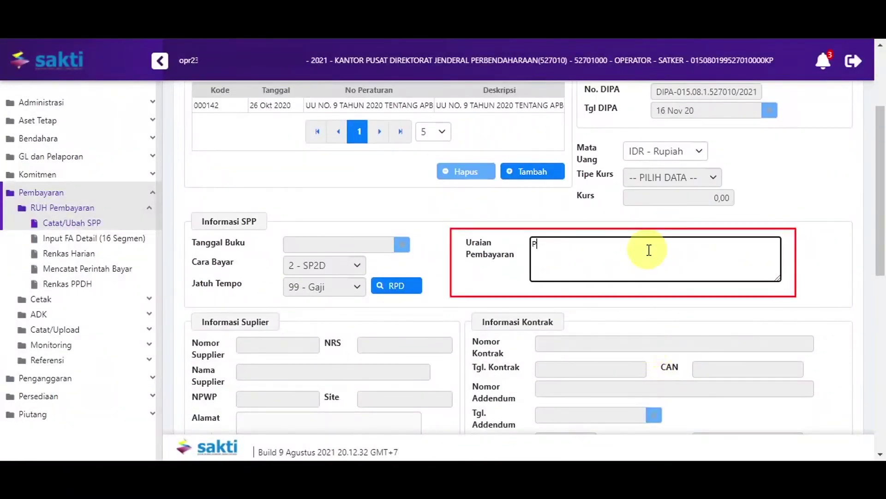
text(MBAYARAN B)
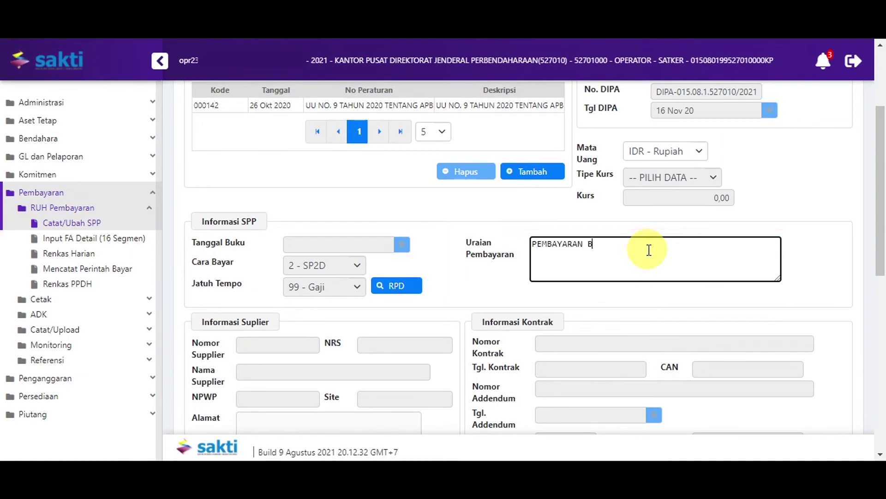
text(ELANJA PEGAWAI GAJI INGU)
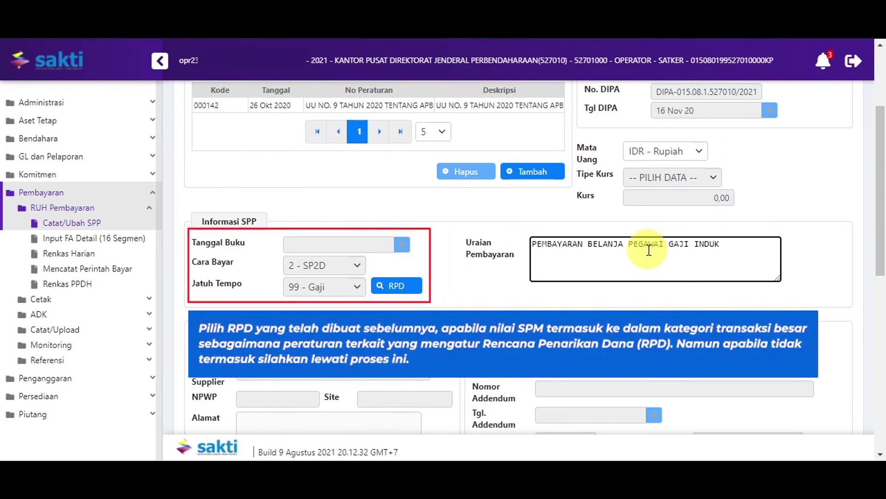
scroll(649, 252, down, 2)
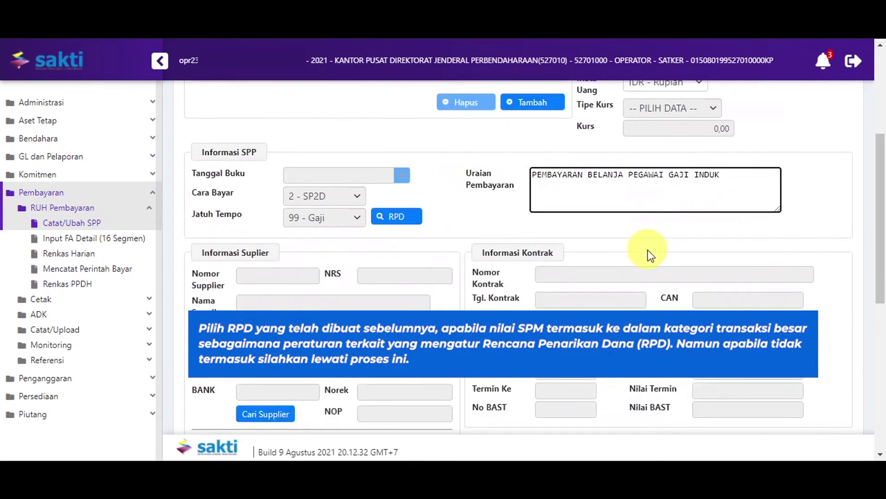
text(BULAN )
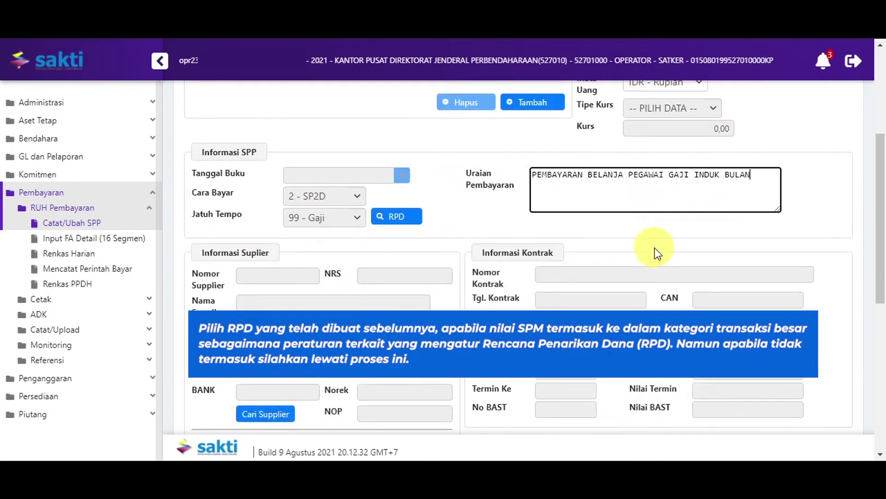
text(SEPTEMBER 2021)
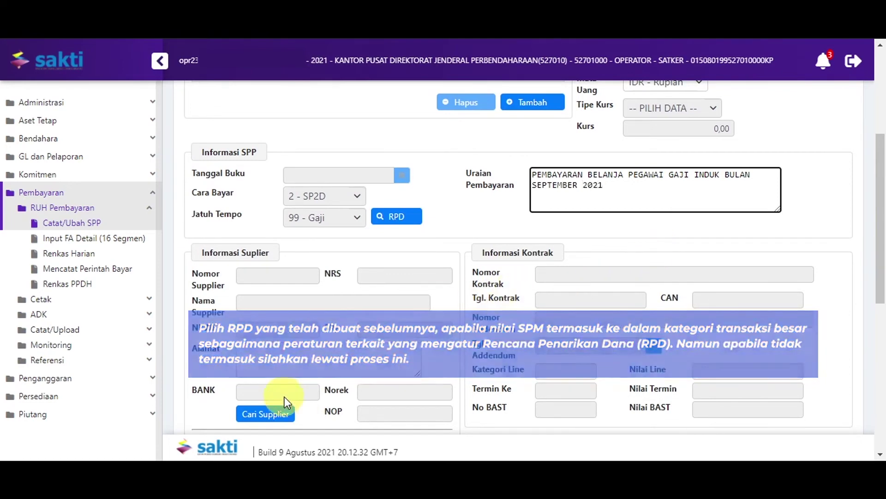
Assign the type 3 supplier KANTOR PUSAT DIREKTORAT JENDERAL PERBENDAHARAAN with bank BPD YOGYAKARTA to the SPP
click(284, 406)
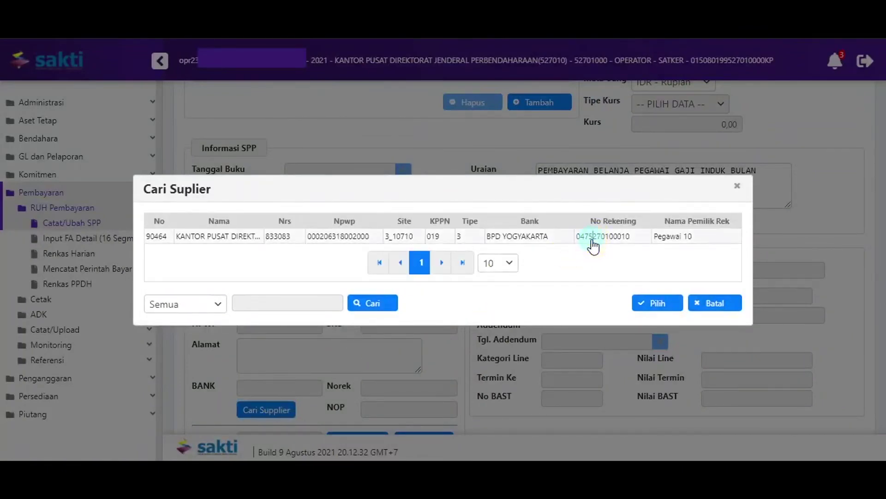
click(589, 237)
click(653, 310)
Open the SPP's expenditure accounts for maintenance and put account 511111 - Belanja Gaji Pokok PNS into edit mode
scroll(650, 303, down, 3)
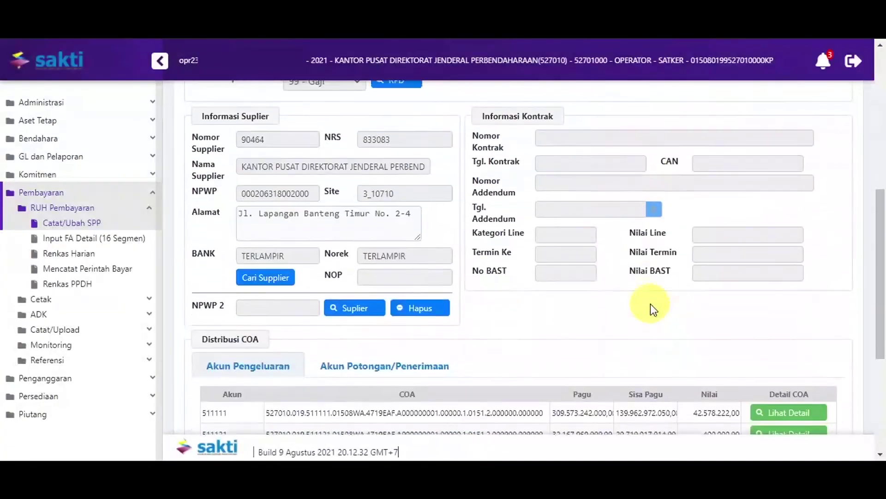
scroll(650, 303, down, 3)
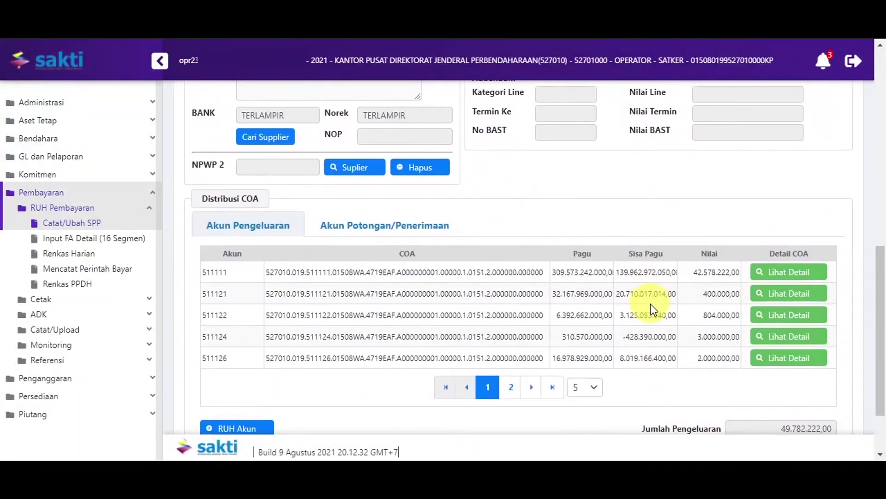
scroll(650, 304, down, 2)
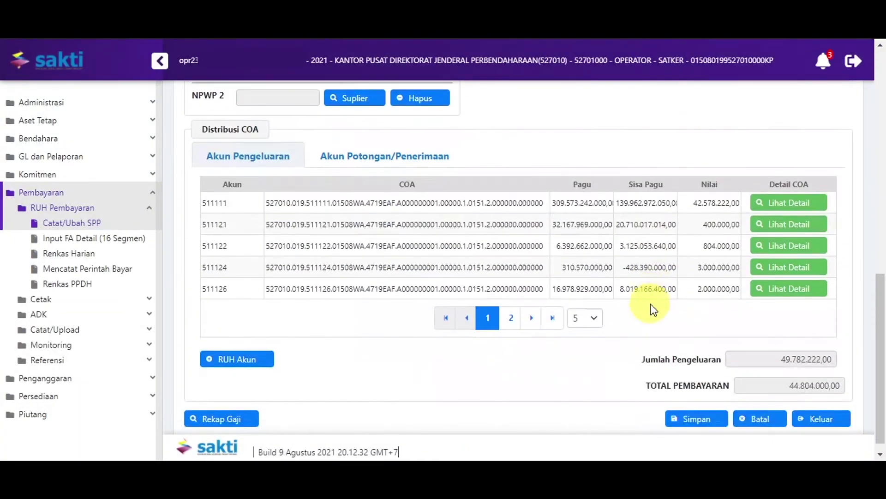
click(263, 362)
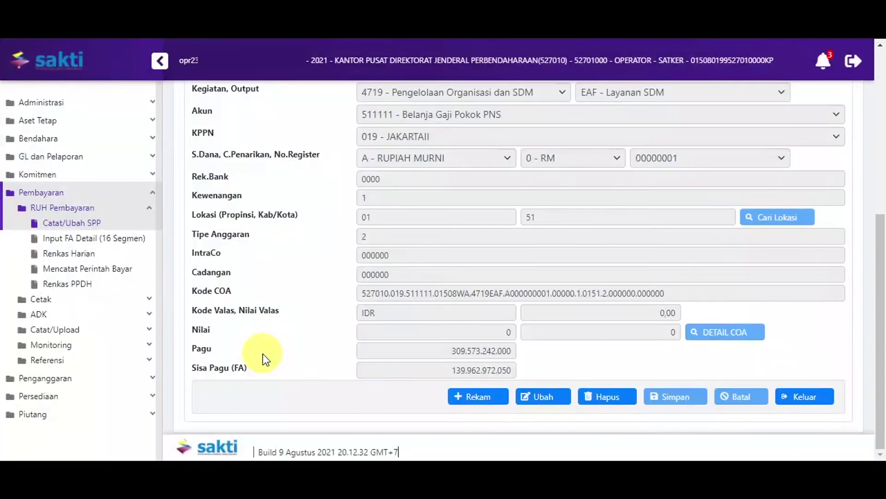
scroll(262, 353, up, 7)
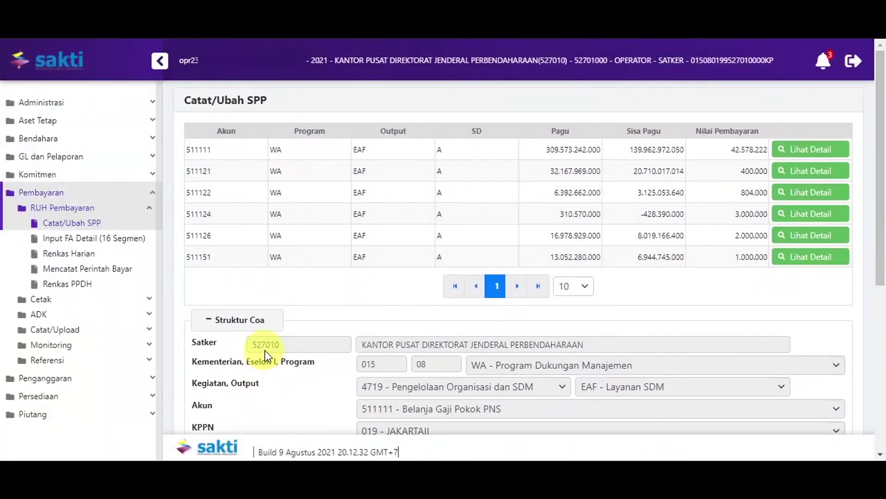
click(423, 151)
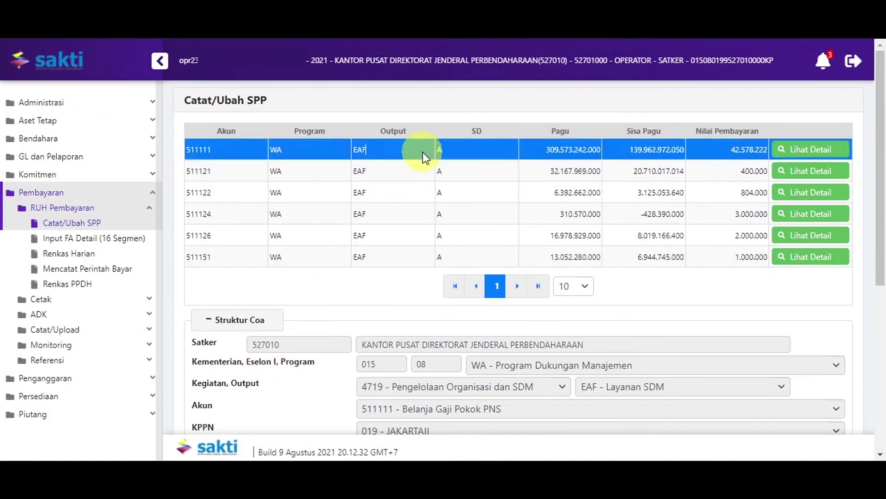
scroll(434, 201, down, 1)
scroll(434, 200, down, 5)
click(551, 398)
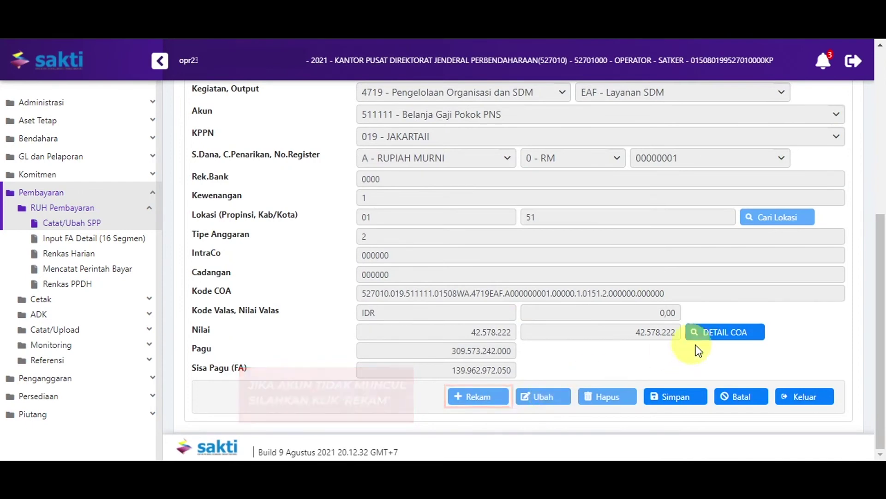
Add a COA detail for account 511111 using 001 - Gaji dan Tunjangan, subcomponent 0A and item 000000 - Tanpa Item
click(719, 335)
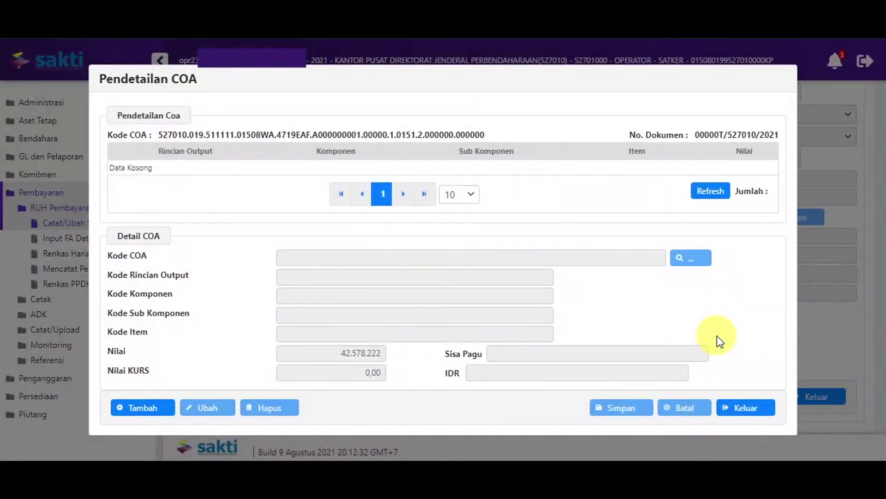
click(146, 408)
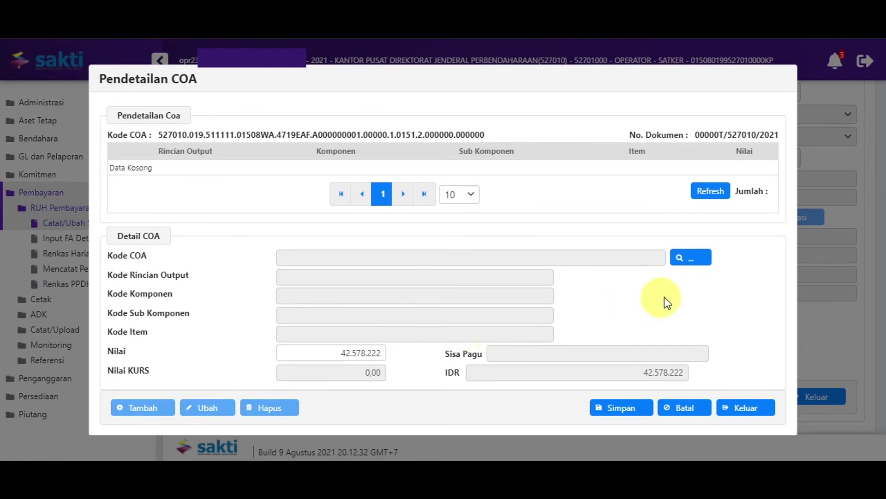
click(690, 257)
click(610, 266)
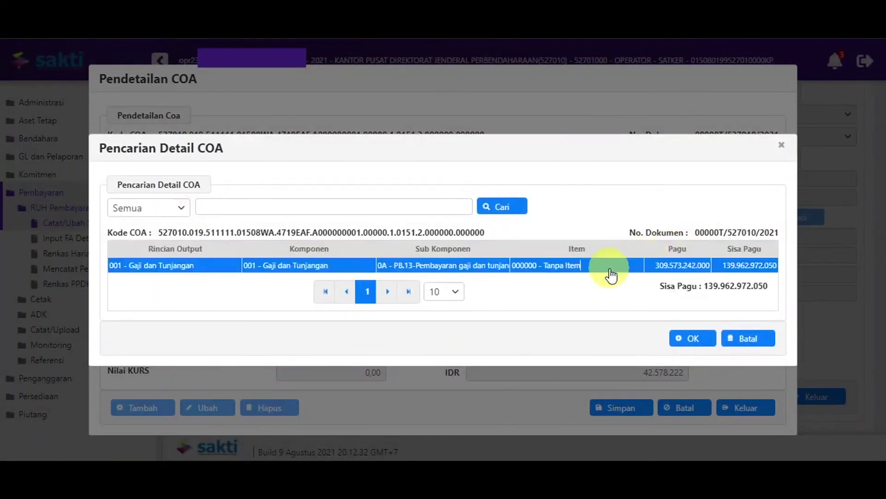
click(703, 337)
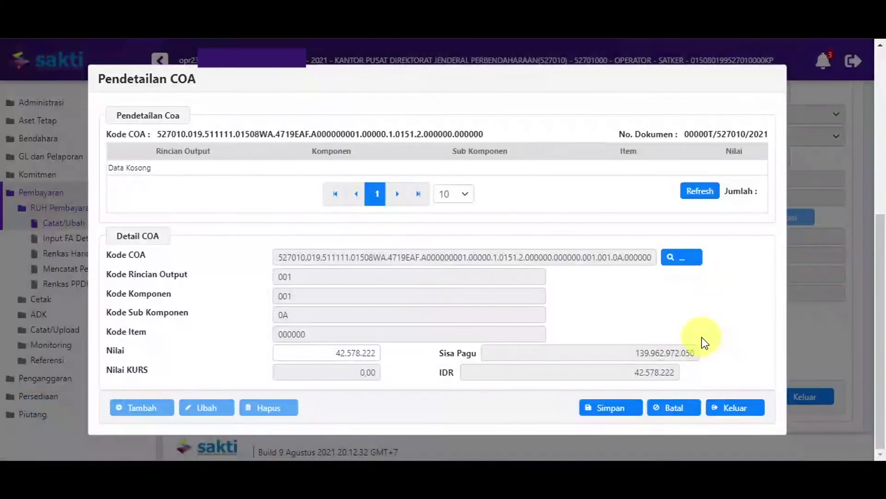
Save the COA detail and account 511111, then review the account's saved detail
click(623, 410)
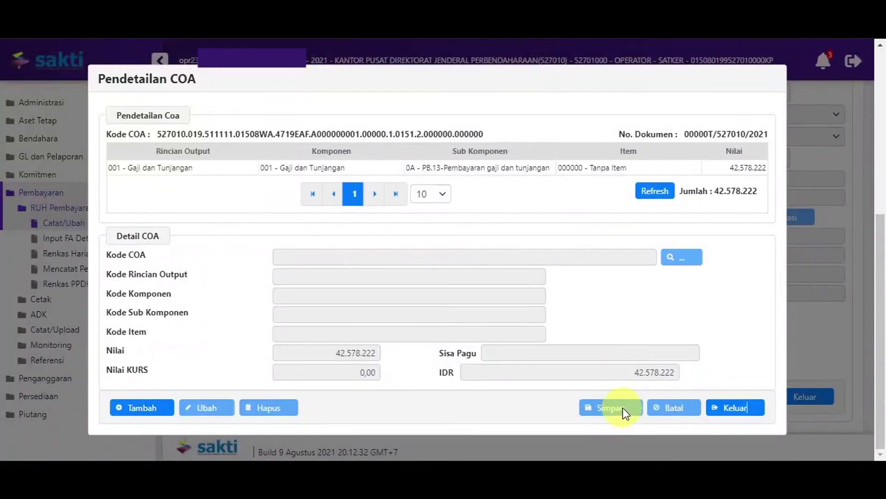
click(722, 407)
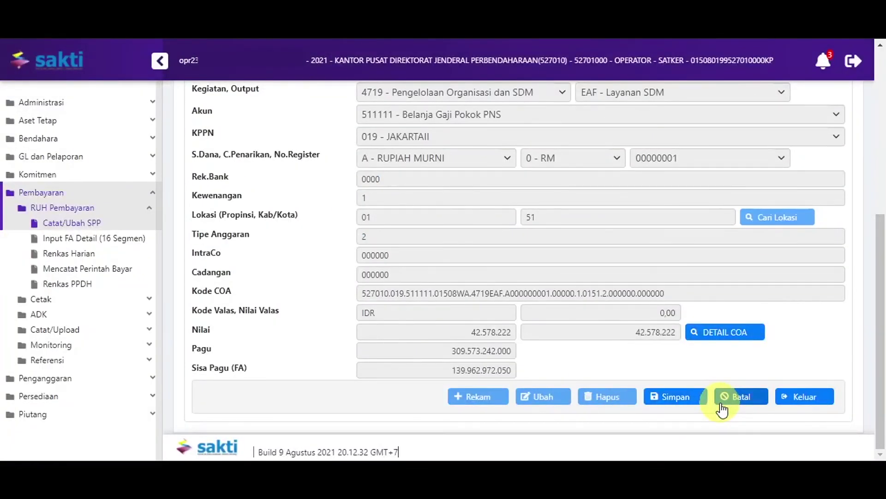
click(691, 405)
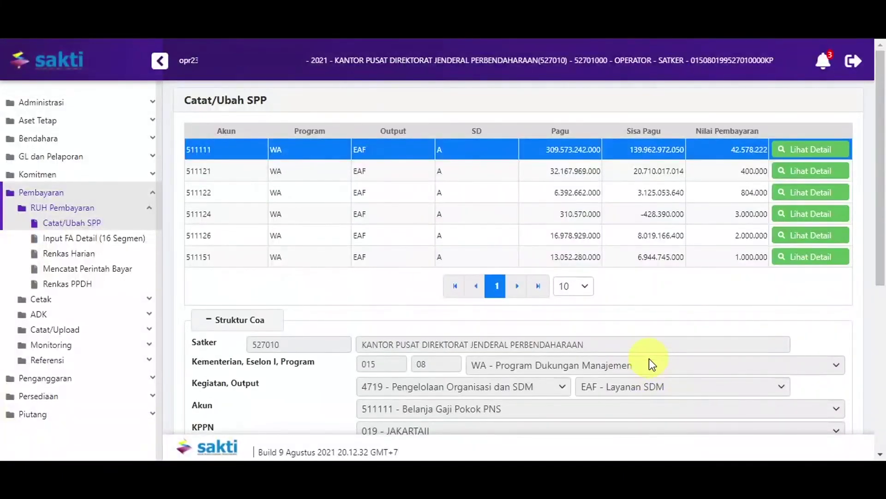
click(799, 149)
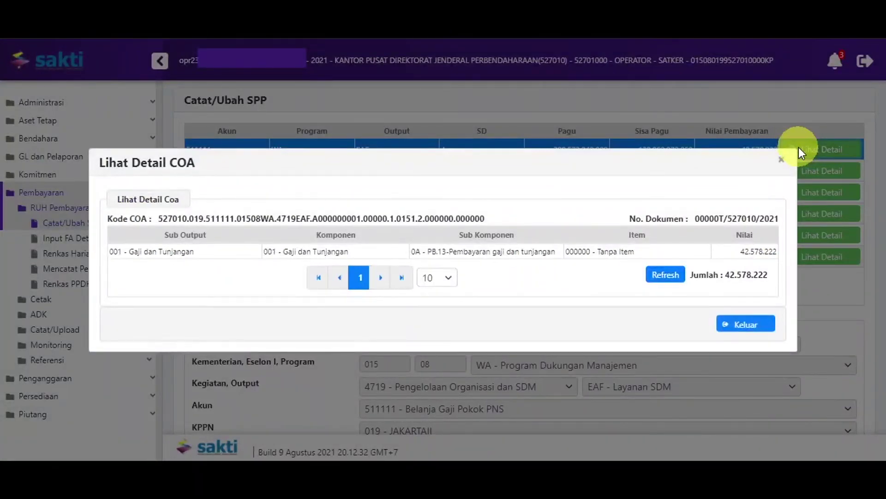
click(739, 326)
Select account 511151 - Belanja Tunjangan Umum PNS and put it into edit mode
click(695, 179)
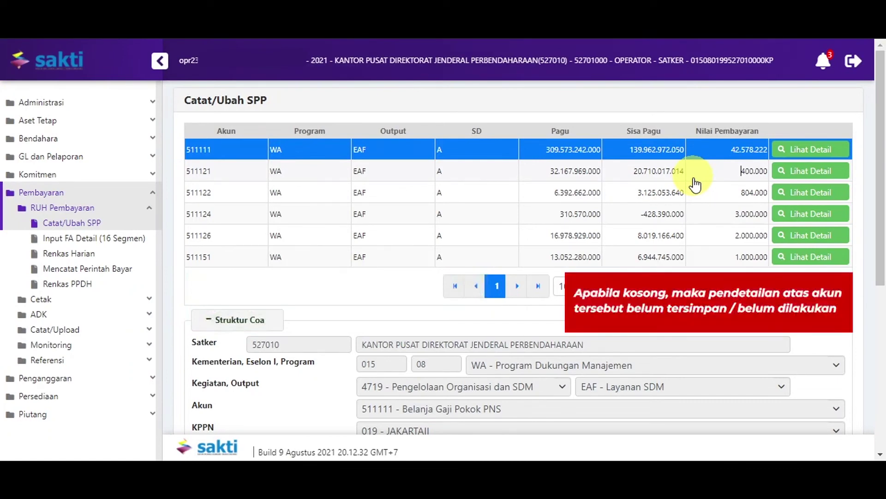
click(586, 235)
click(572, 260)
scroll(572, 275, down, 6)
click(534, 387)
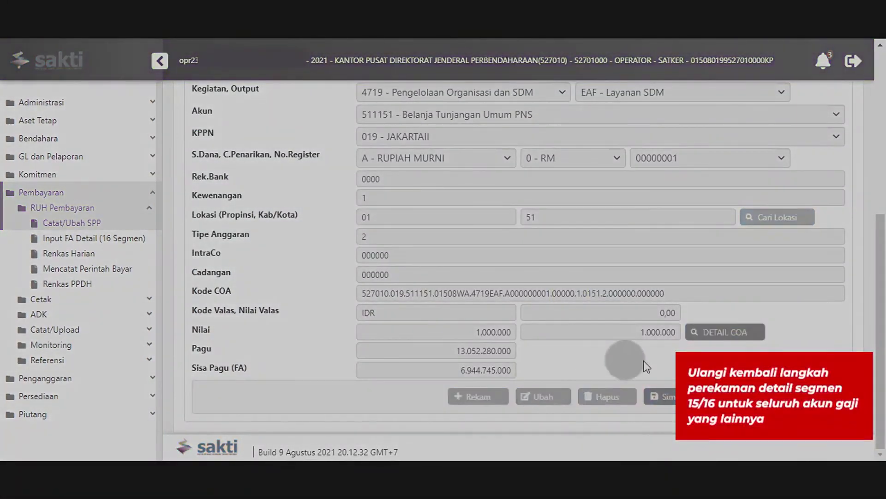
Record account 511151's COA detail with 001 - Gaji dan Tunjangan, 0A and 000000 - Tanpa Item, save the account and return to the SPP
click(705, 337)
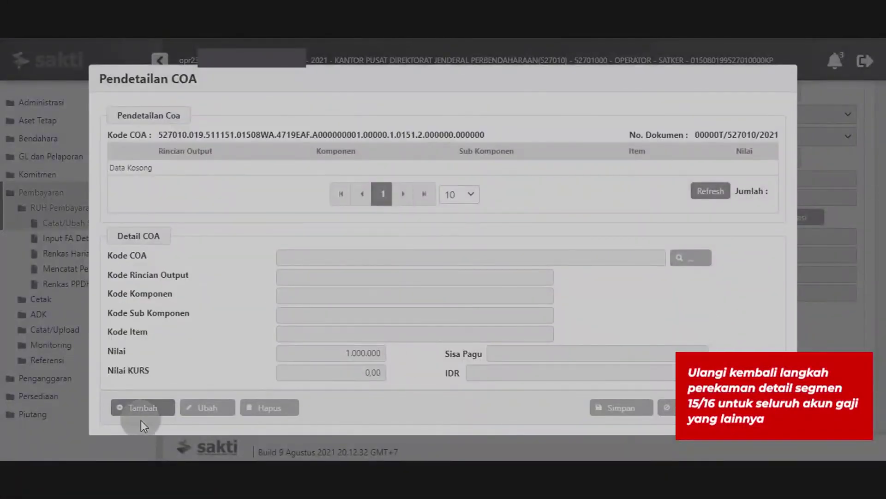
click(142, 418)
click(683, 256)
click(639, 271)
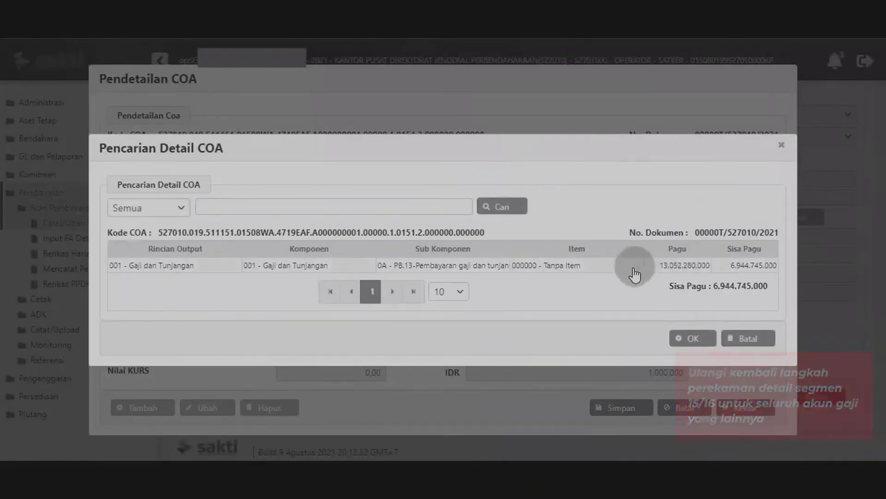
click(686, 339)
click(612, 407)
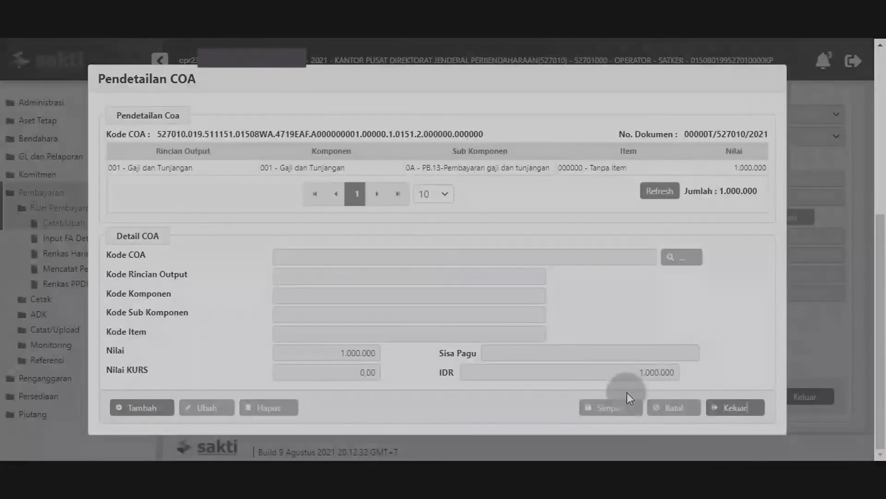
click(711, 399)
click(690, 398)
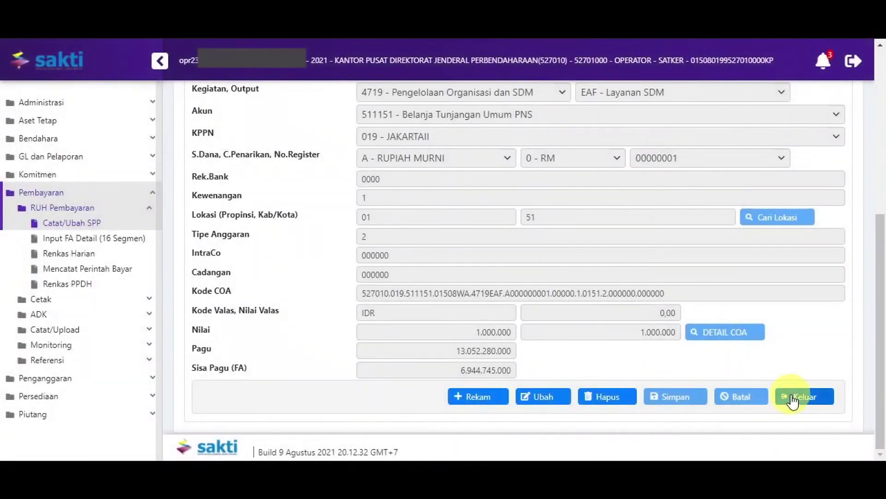
click(792, 400)
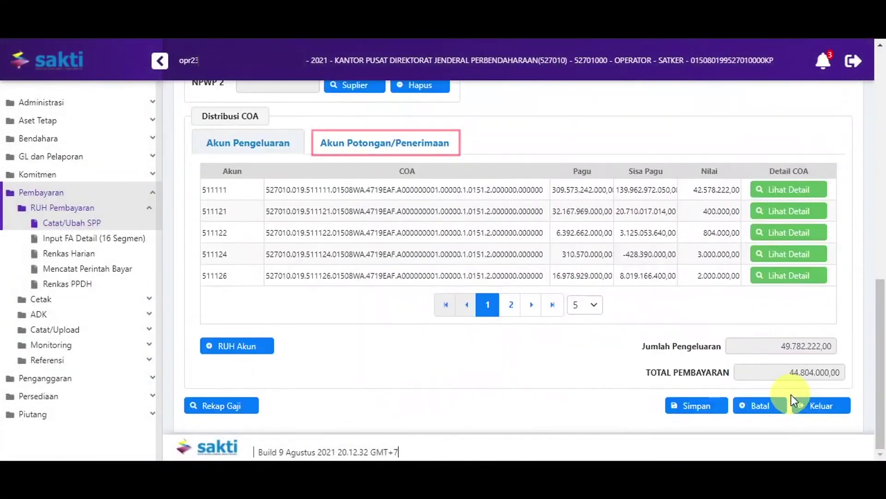
Review the SPP's Akun Potongan/Penerimaan accounts, browse the 4xx & 8xx account list from a new entry, and return without adding one
click(395, 145)
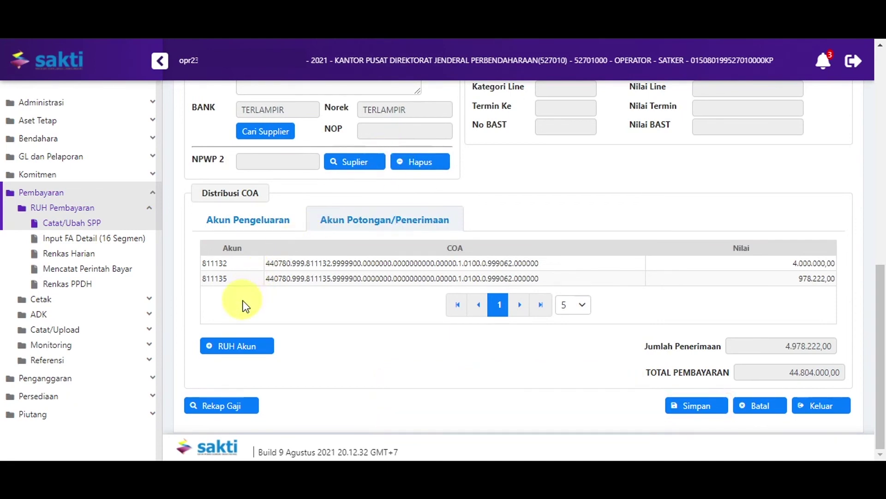
click(233, 358)
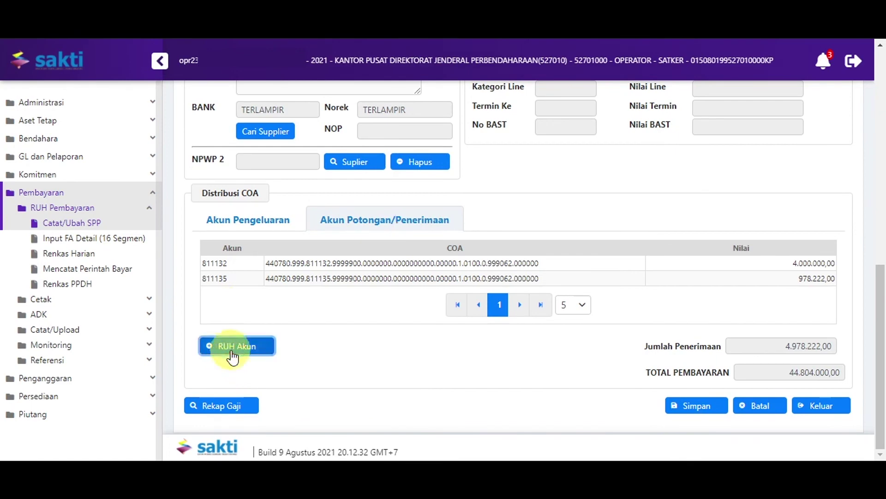
click(484, 398)
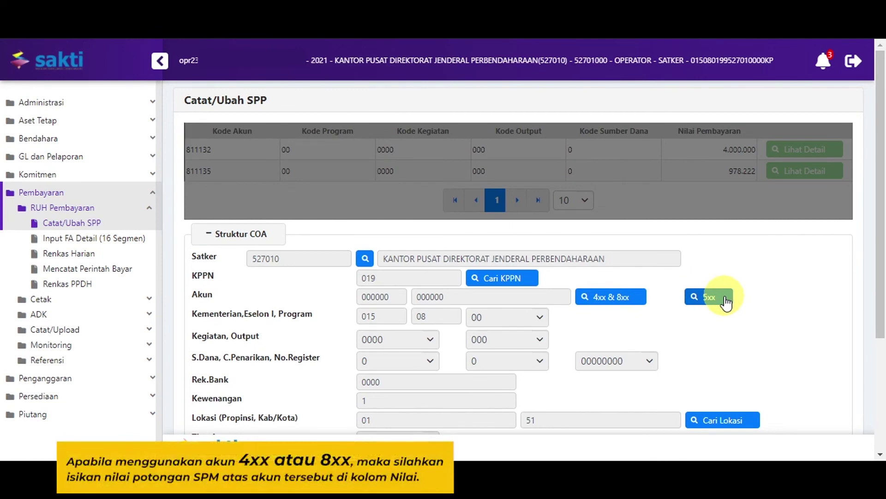
click(588, 297)
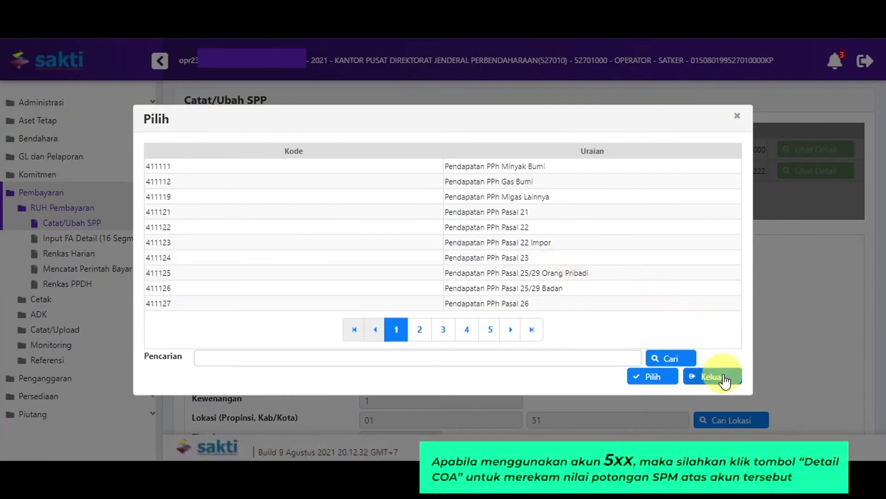
click(723, 378)
scroll(719, 370, down, 3)
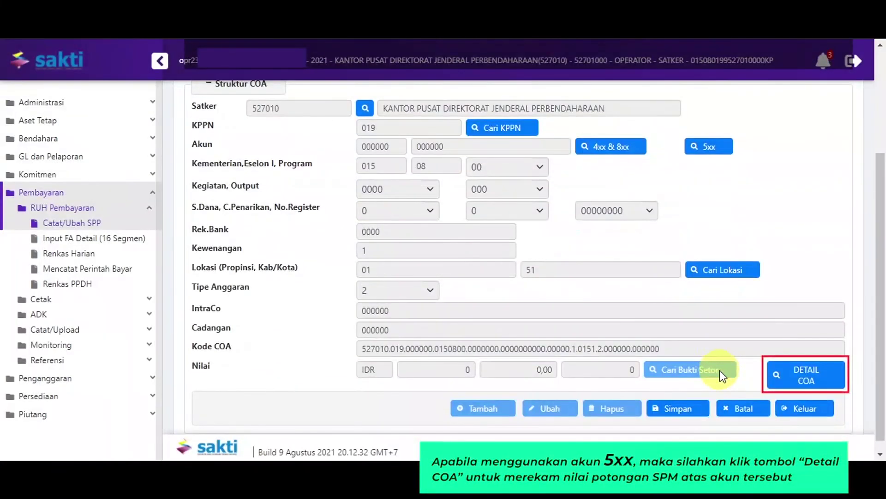
scroll(719, 371, down, 1)
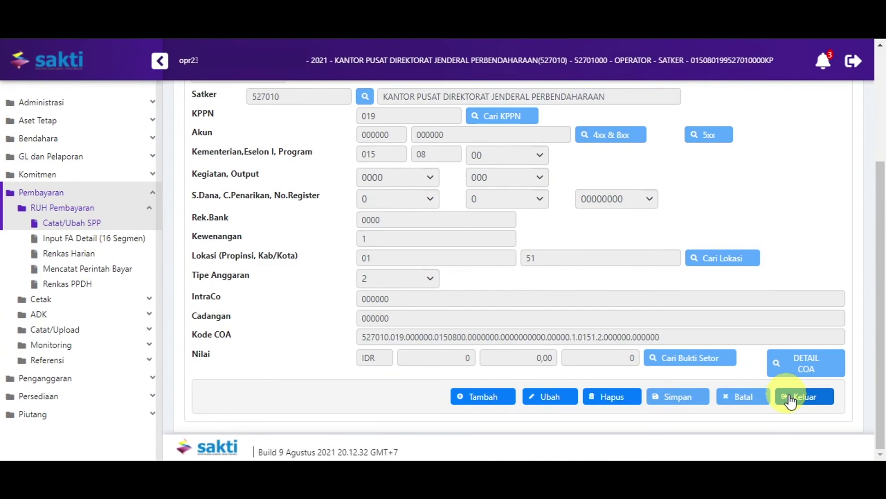
click(790, 398)
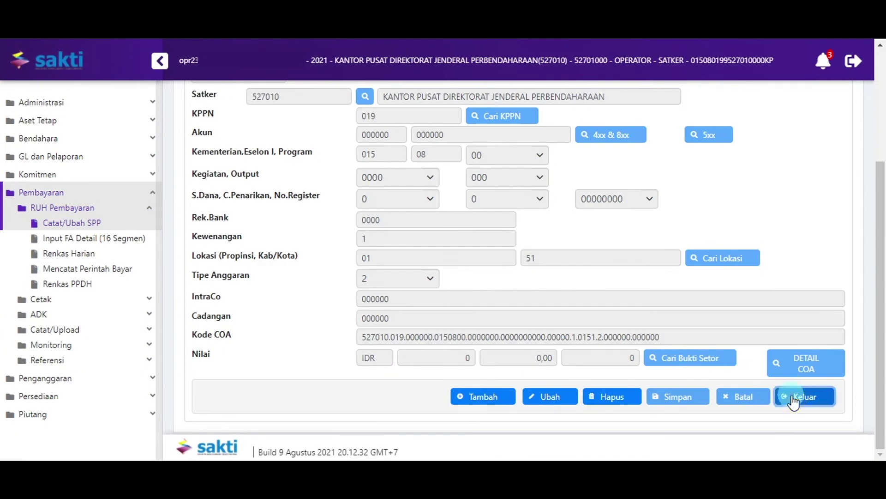
scroll(774, 382, down, 5)
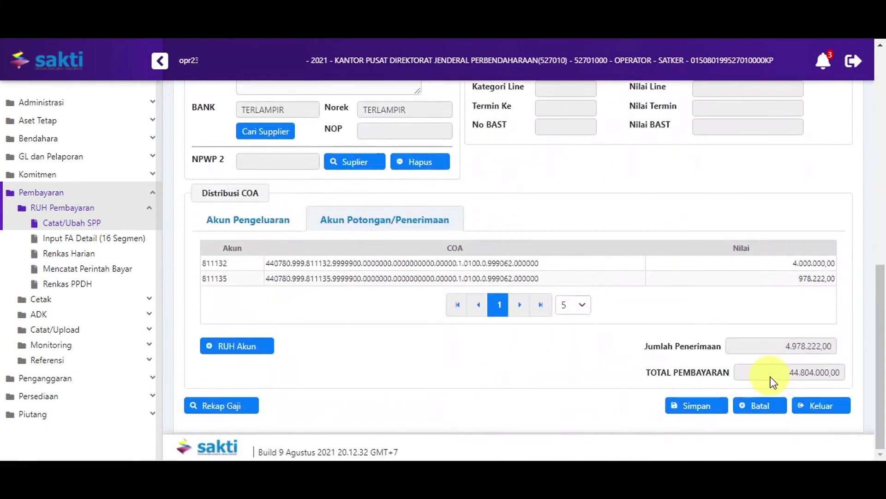
Save the 211 - GAJI INDUK SPP and leave the Catat/Ubah SPP page
click(707, 409)
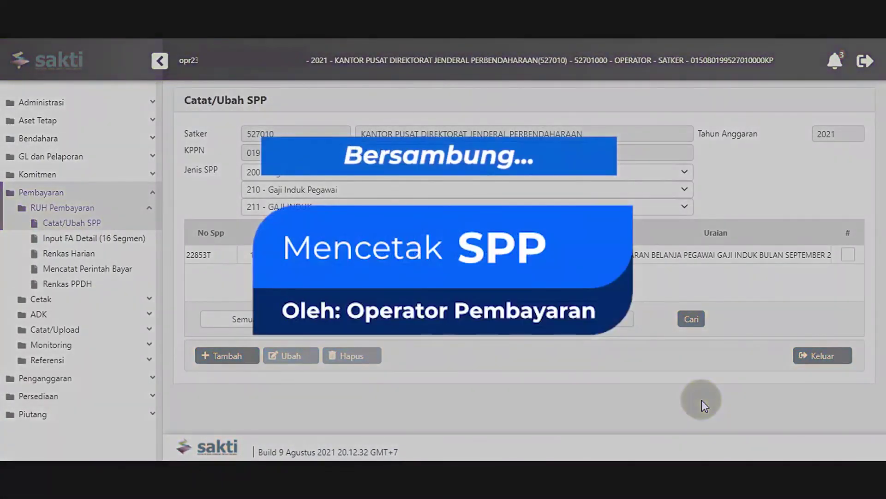
click(803, 358)
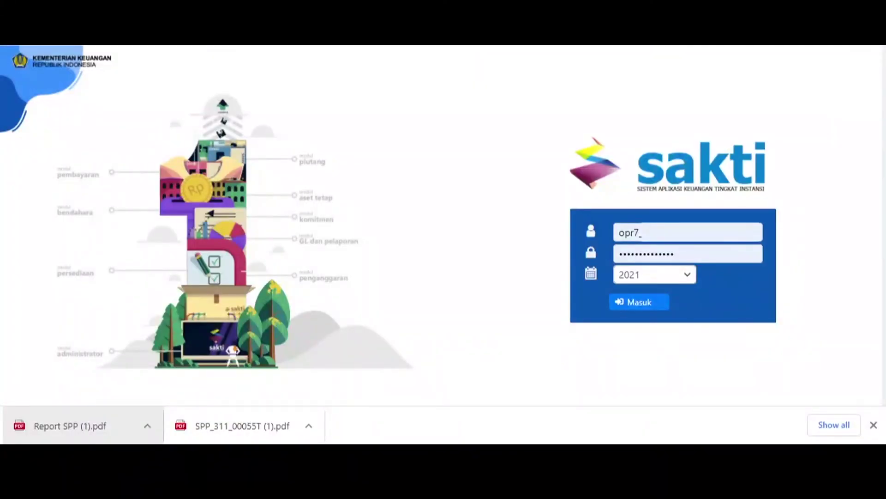
Log in for fiscal year 2021 and open the Mencetak SPM page of the Pembayaran module
click(655, 306)
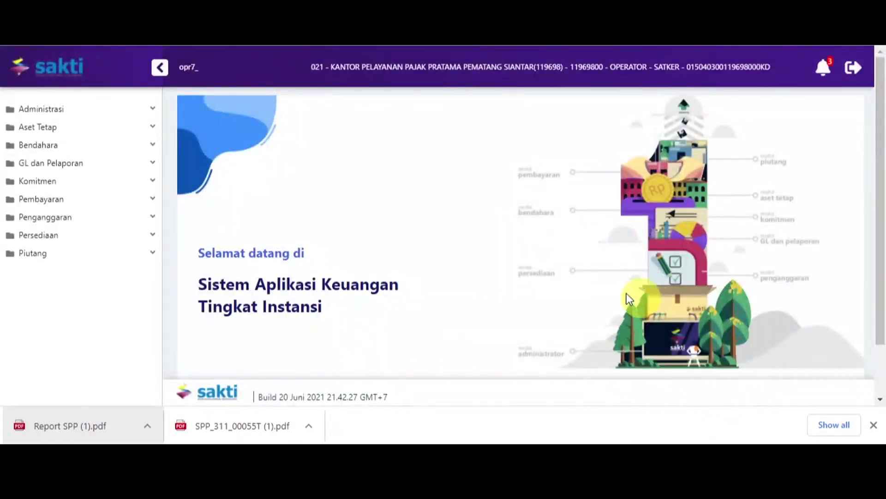
click(93, 202)
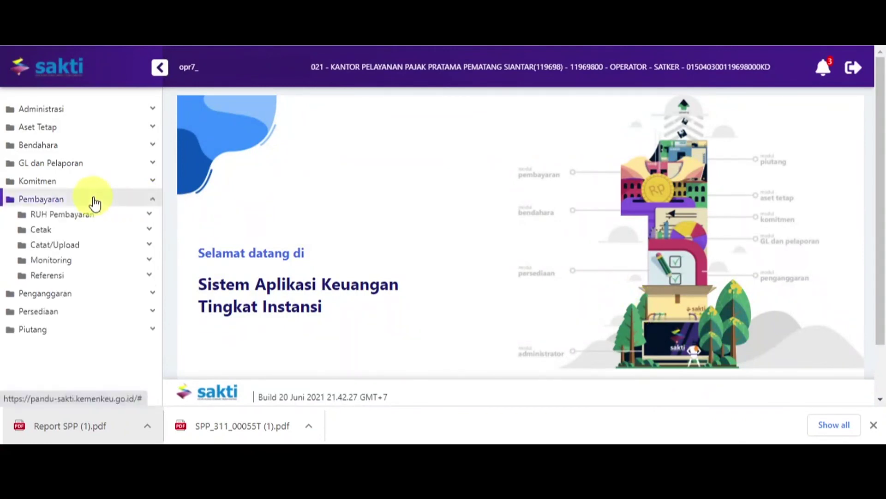
click(83, 230)
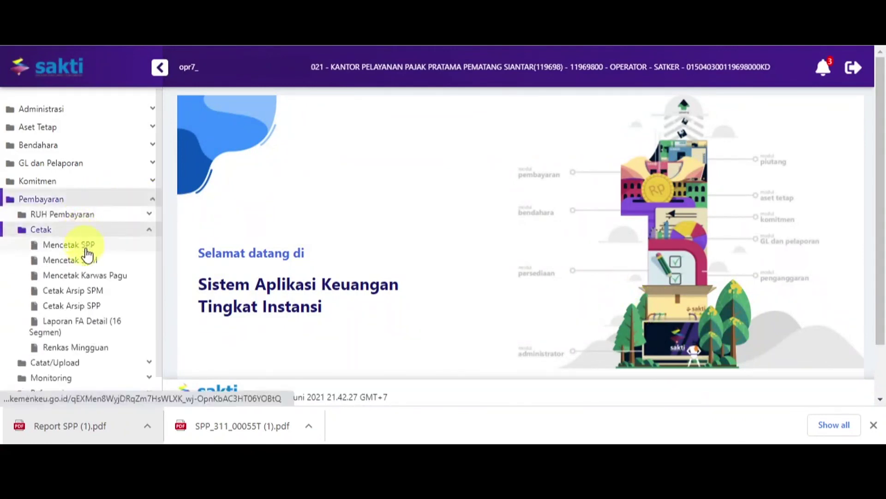
click(87, 259)
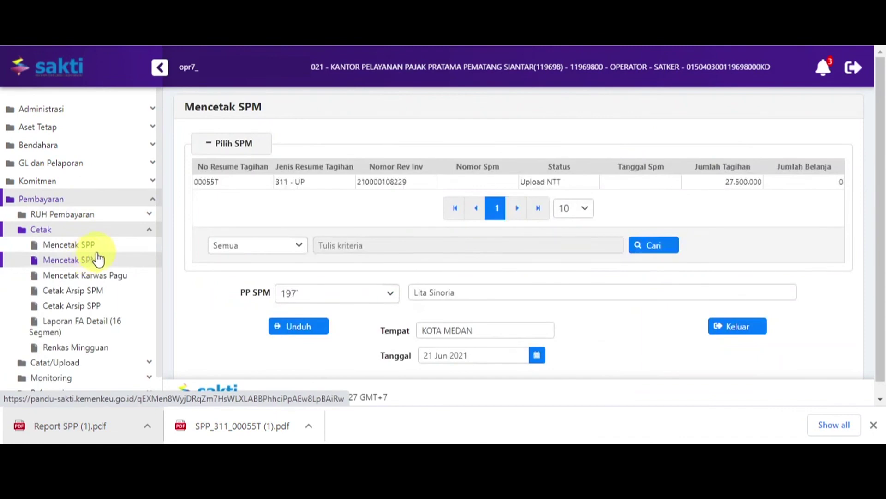
Download the SPM for 311 - UP bill 00055T with PEMATANG SIANTAR as the place, and review the resulting PDF
click(737, 182)
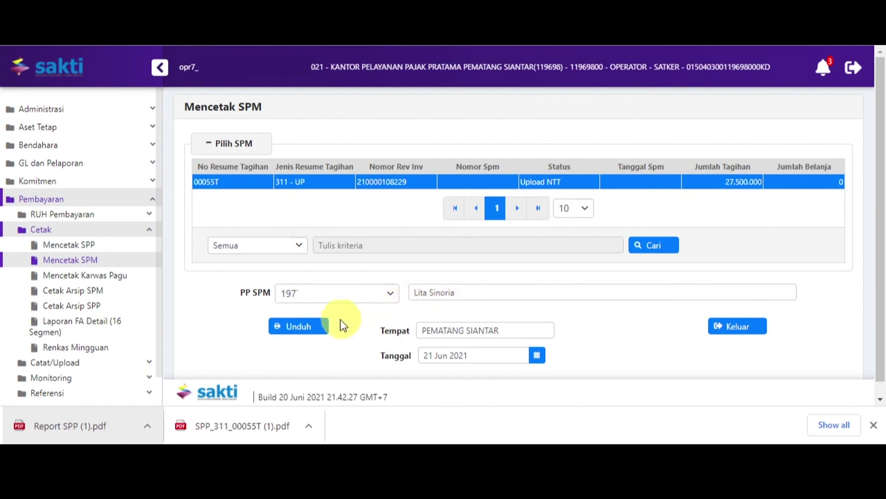
click(322, 326)
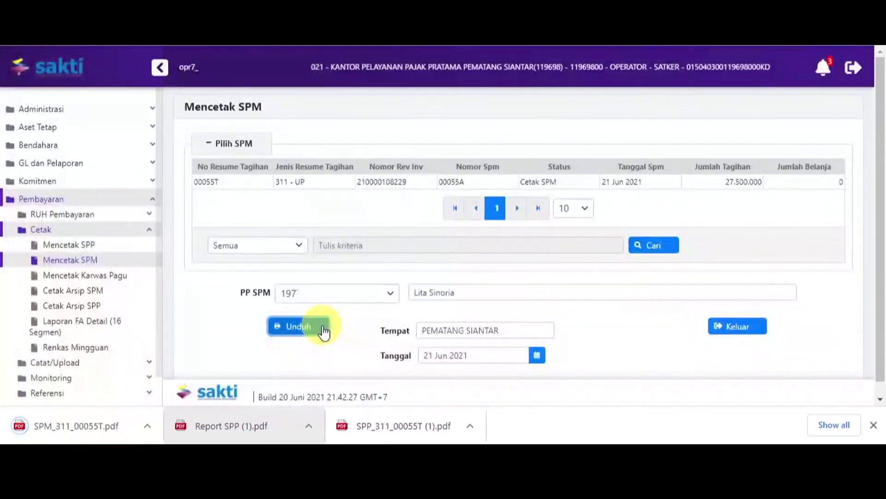
click(116, 420)
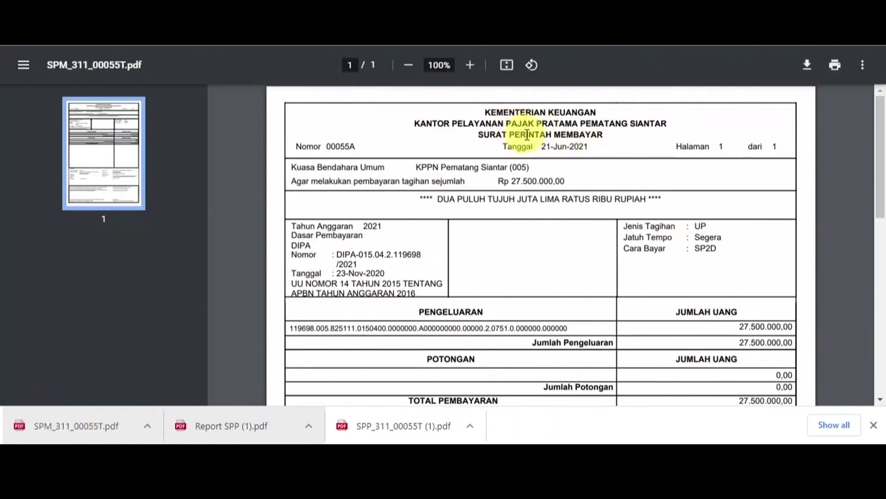
drag(879, 143, 884, 295)
key(ctrl+w)
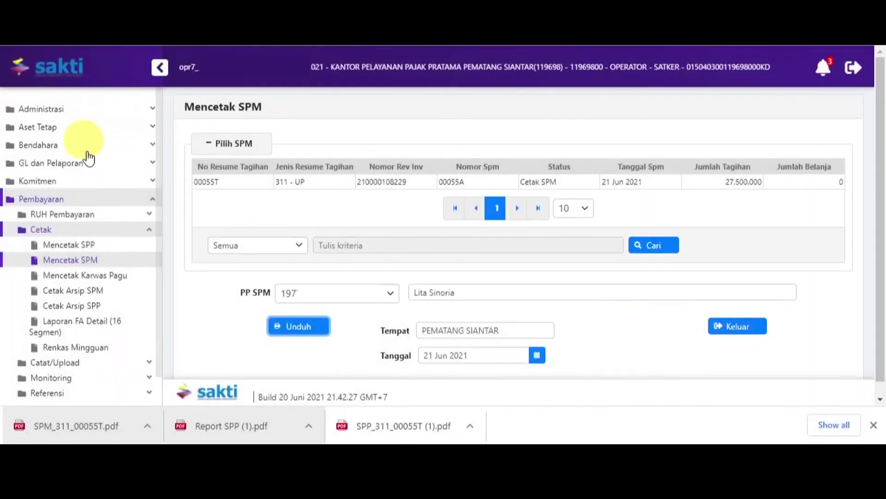
In Upload Dokumen Pendukung, select SPP 00055T and set the supporting document type to SPM hasil scan yang telah ditandatangi PPSPM
click(73, 362)
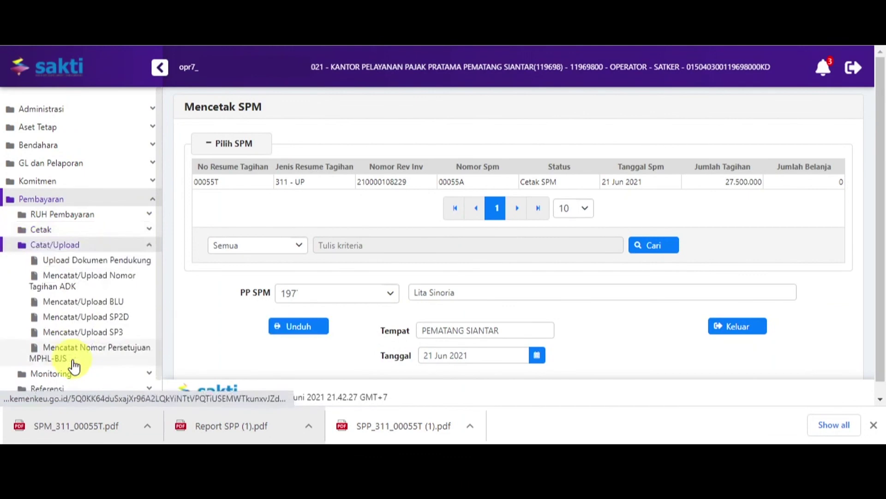
click(123, 264)
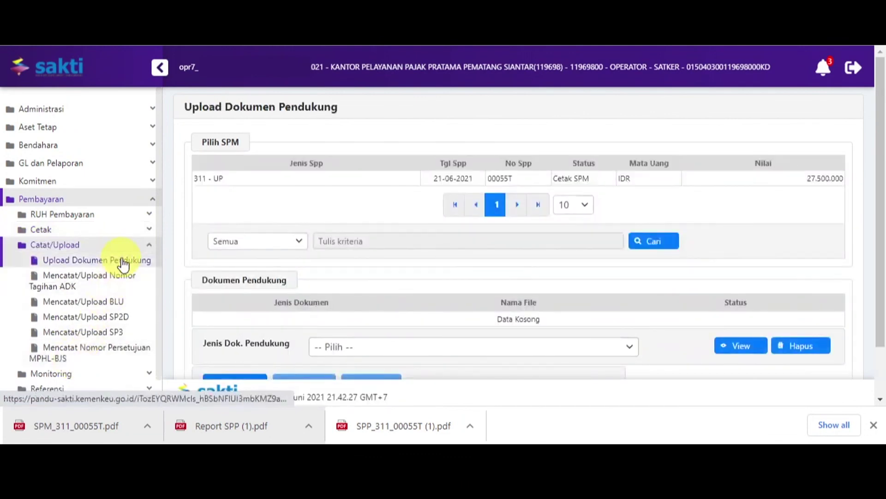
click(318, 181)
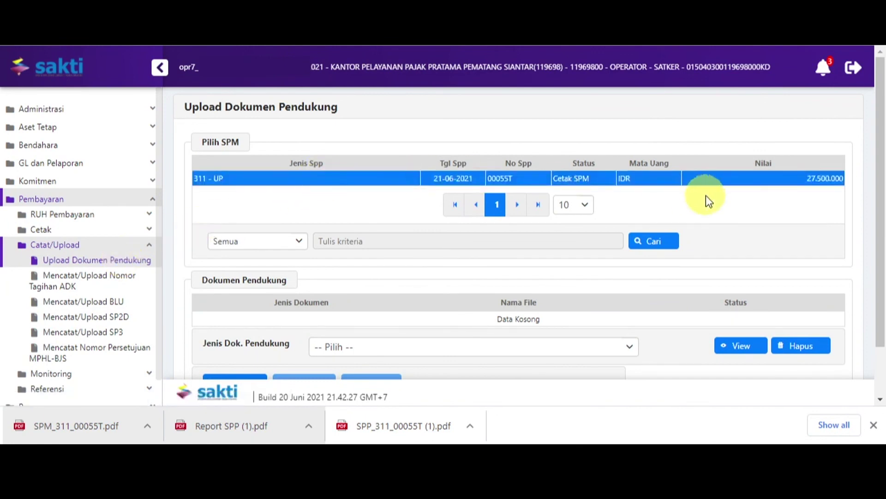
drag(881, 181, 881, 251)
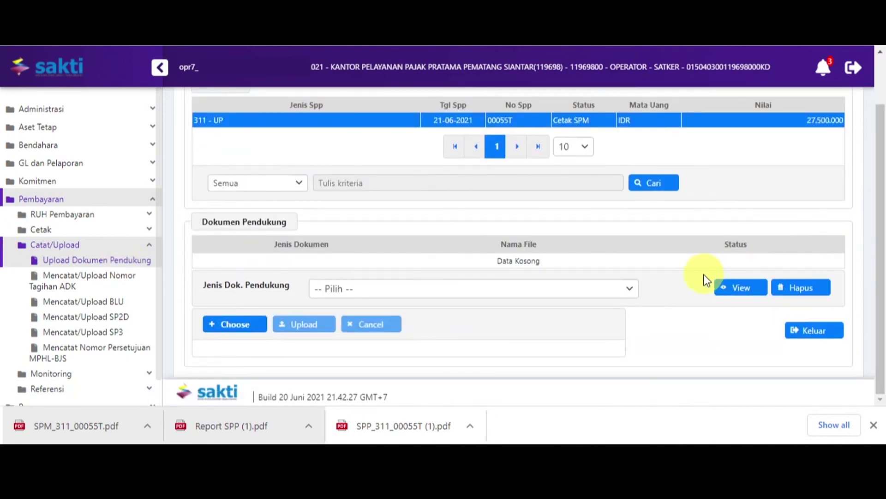
click(630, 289)
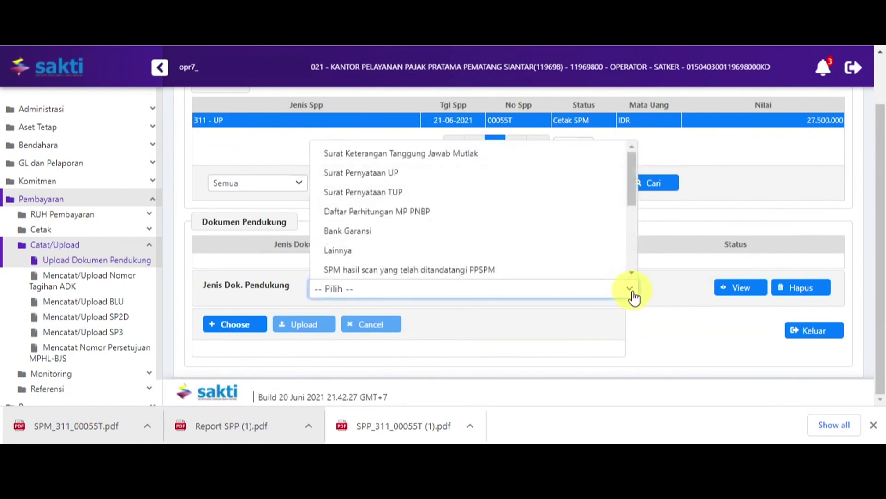
click(588, 276)
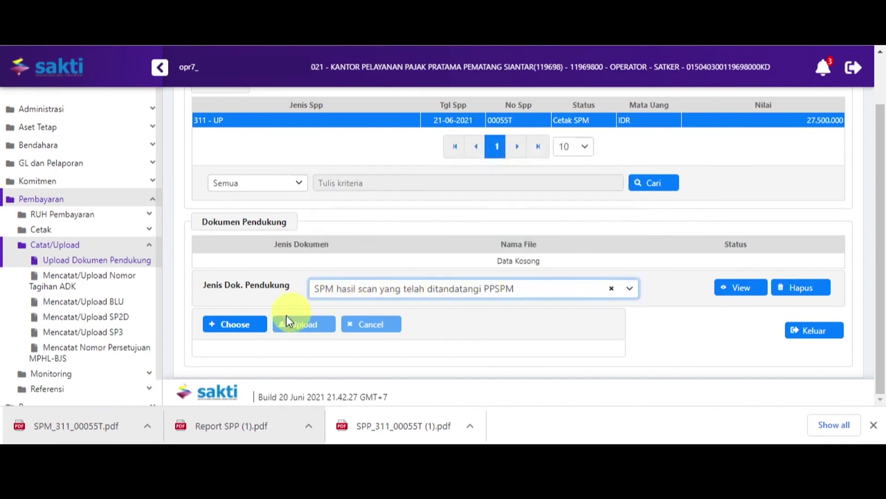
Attach the file SPM_311_00055T, upload it as the supporting document, and leave the upload page
click(250, 328)
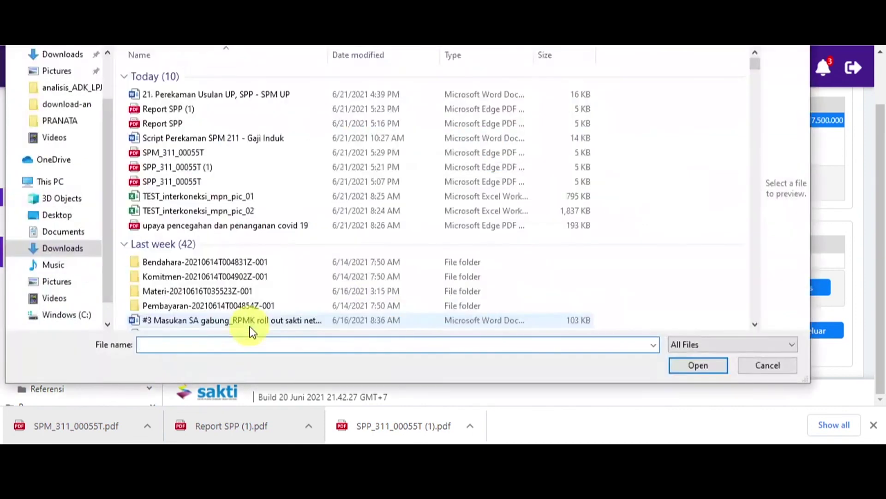
click(206, 153)
click(691, 360)
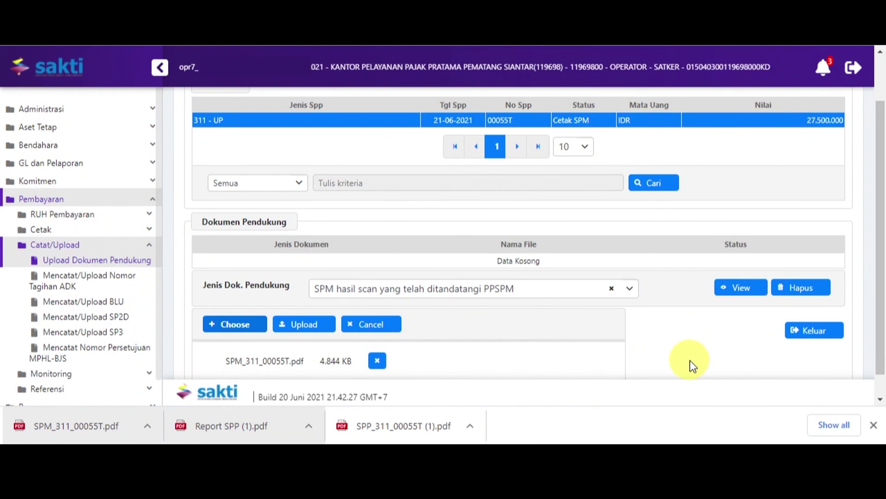
click(320, 325)
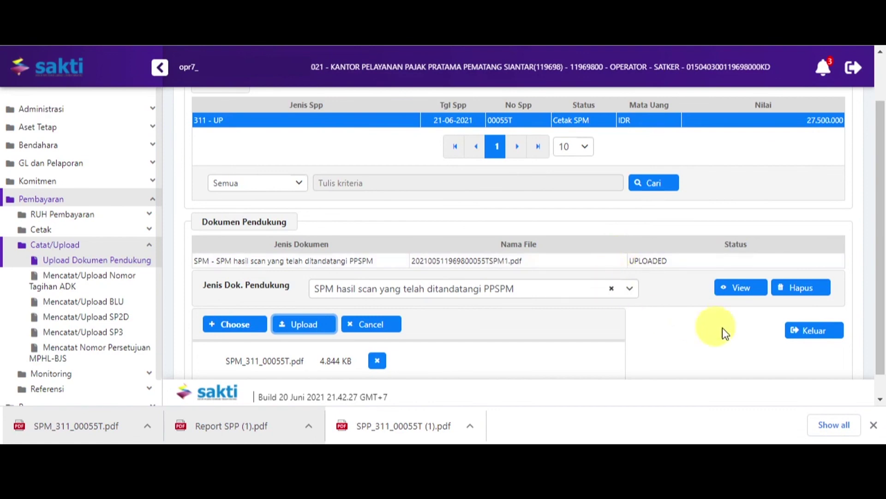
click(797, 339)
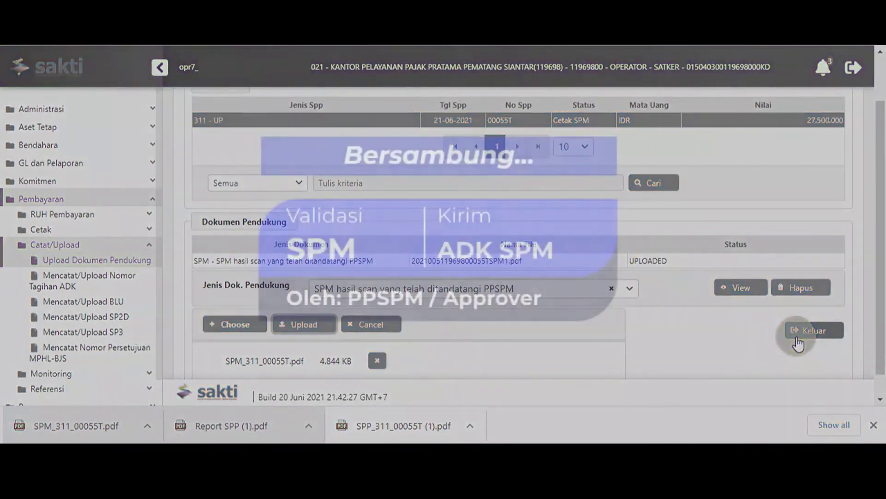